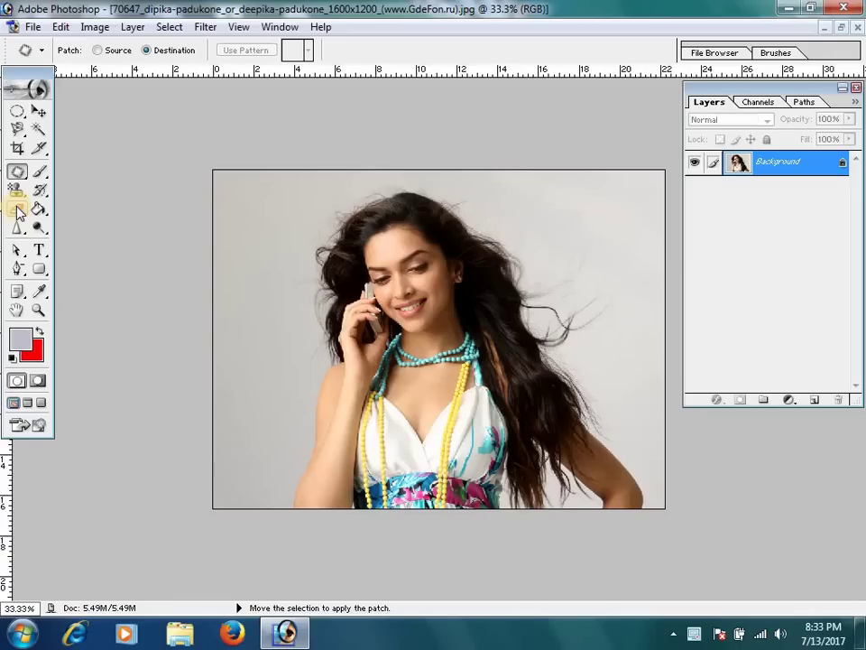
# Step: Open the eraser tool variants in the toolbox
pyautogui.click(18, 210)
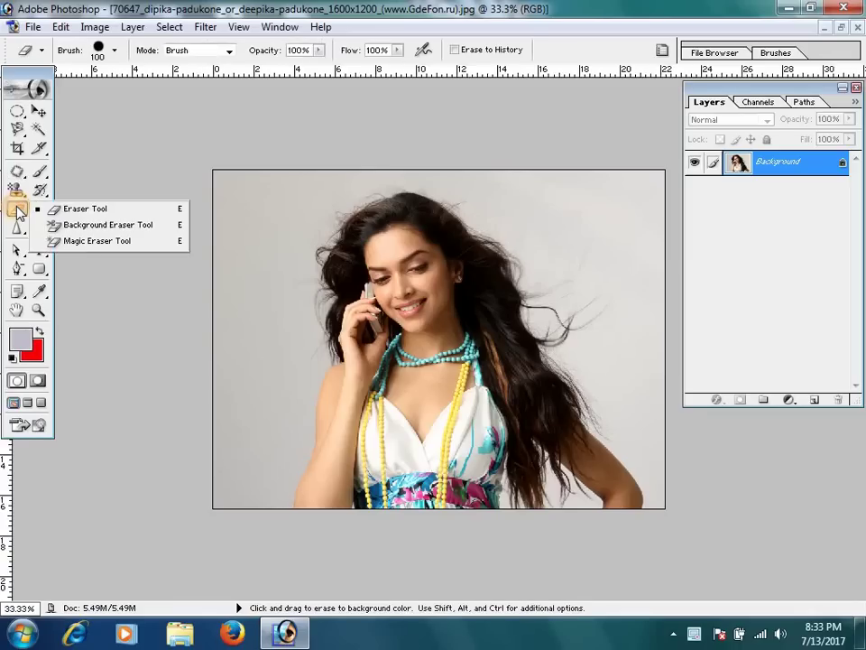
# Step: Choose the plain Eraser Tool and erase a stroke from the hair to the cheek
pyautogui.click(93, 208)
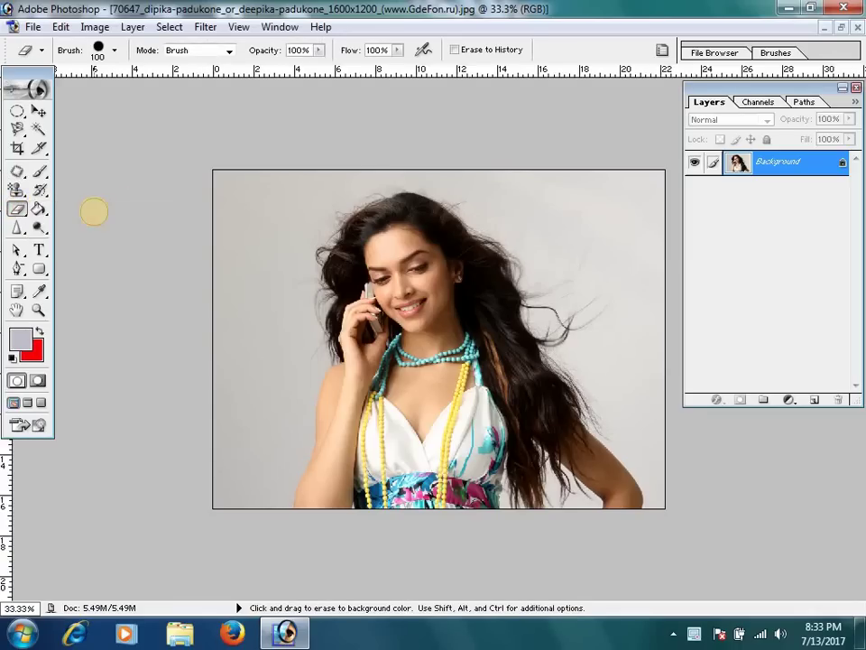
pyautogui.click(11, 211)
pyautogui.click(456, 267)
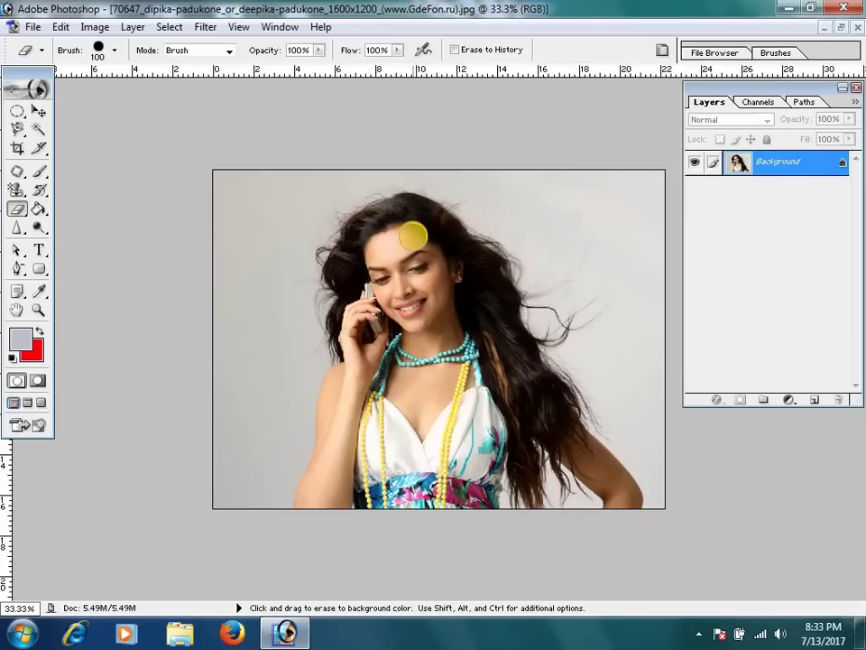
pyautogui.moveTo(377, 194)
pyautogui.mouseDown()
pyautogui.moveTo(334, 286)
pyautogui.moveTo(357, 287)
pyautogui.mouseUp()
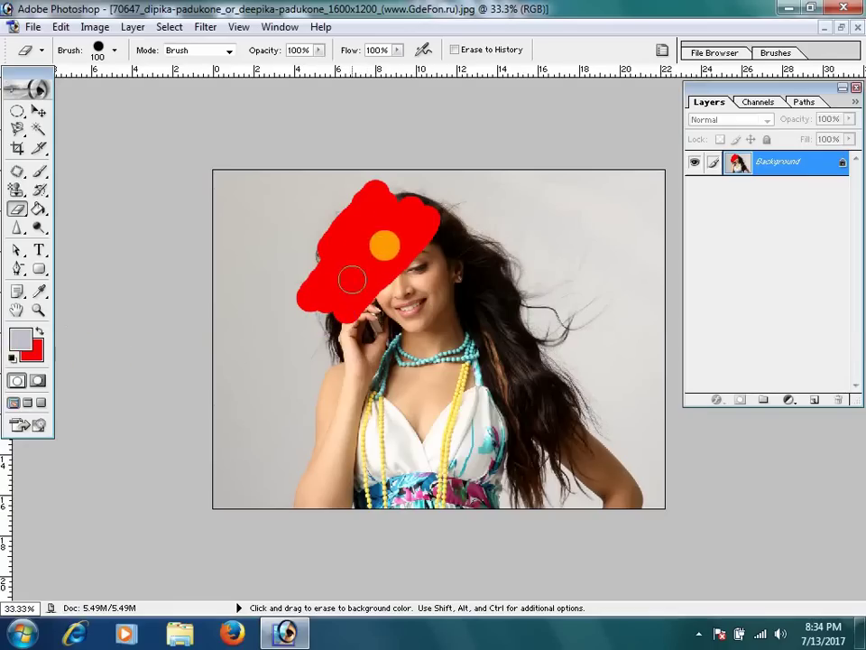
# Step: Set the background colour to white, erase white strokes over the face, then undo the erasing
pyautogui.click(32, 353)
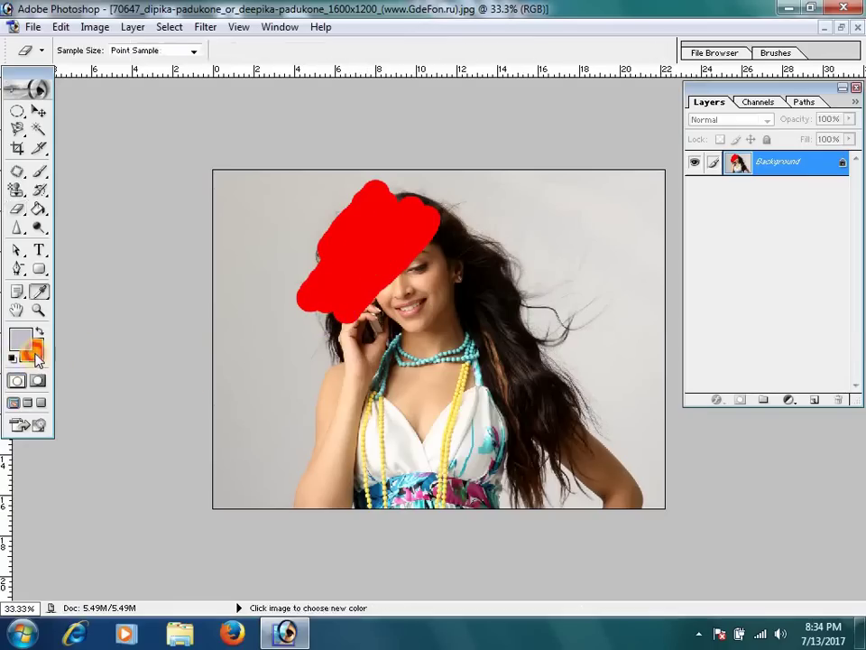
pyautogui.moveTo(257, 227); pyautogui.dragTo(228, 203)
pyautogui.click(603, 206)
pyautogui.click(592, 206)
pyautogui.moveTo(398, 218)
pyautogui.mouseDown()
pyautogui.moveTo(422, 197)
pyautogui.moveTo(408, 245)
pyautogui.moveTo(364, 291)
pyautogui.moveTo(316, 307)
pyautogui.moveTo(350, 266)
pyautogui.moveTo(339, 242)
pyautogui.moveTo(352, 197)
pyautogui.moveTo(382, 180)
pyautogui.moveTo(398, 187)
pyautogui.moveTo(354, 261)
pyautogui.moveTo(373, 238)
pyautogui.mouseUp()
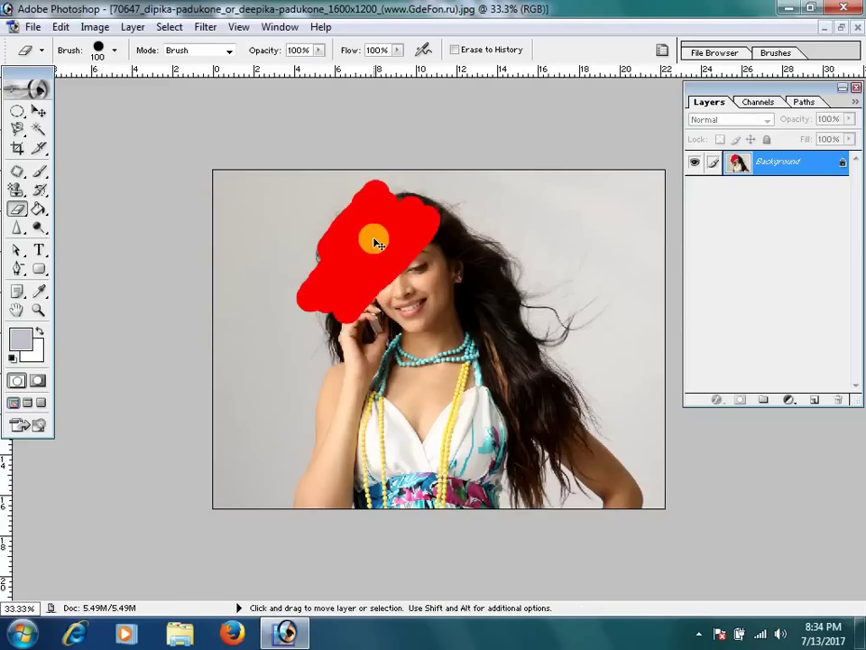
pyautogui.hotkey('ctrl', 'alt', 'z')
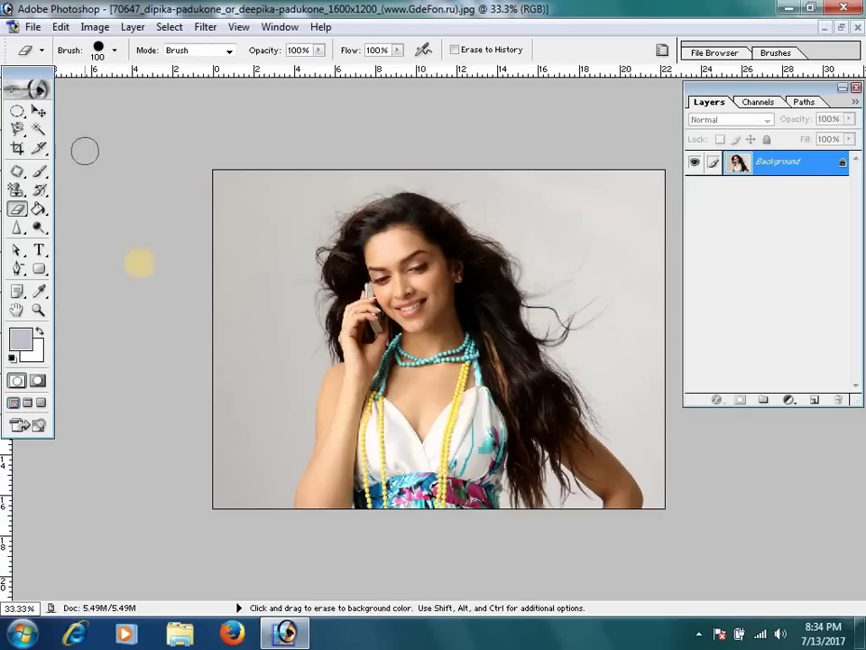
# Step: Copy an elliptical selection of the face onto Layer 1 and move it to the upper right
pyautogui.click(39, 110)
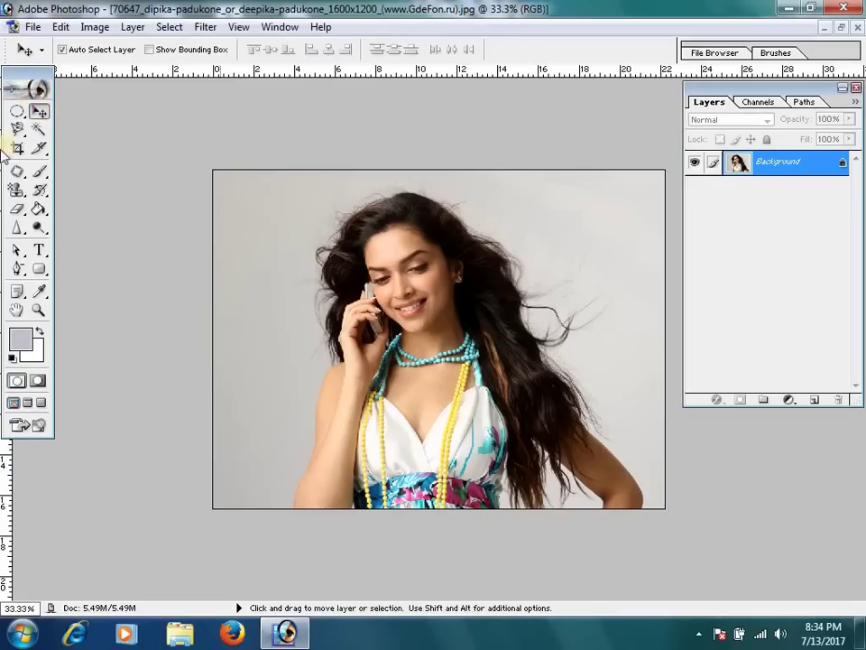
pyautogui.click(16, 110)
pyautogui.moveTo(350, 215); pyautogui.dragTo(460, 339)
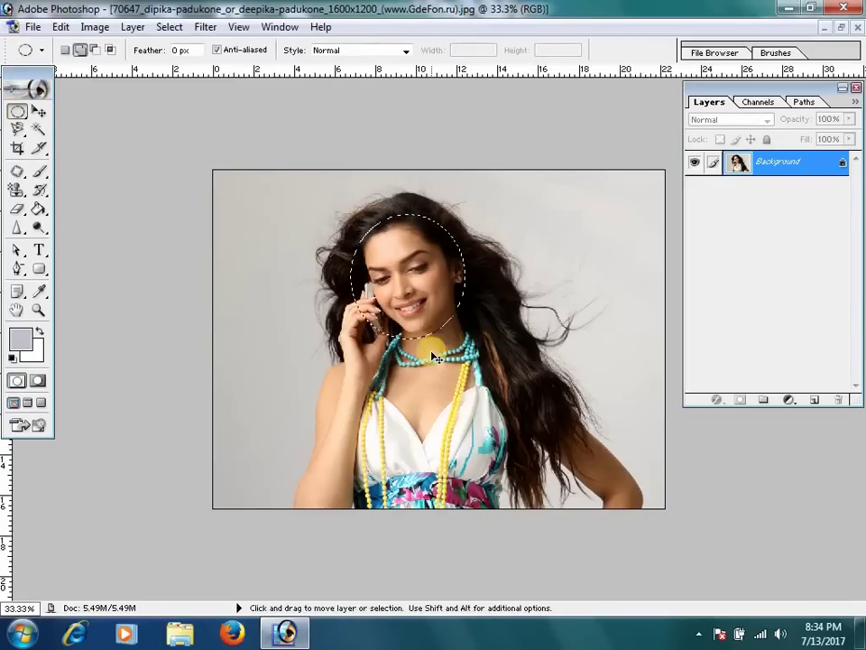
pyautogui.hotkey('ctrl', 'j')
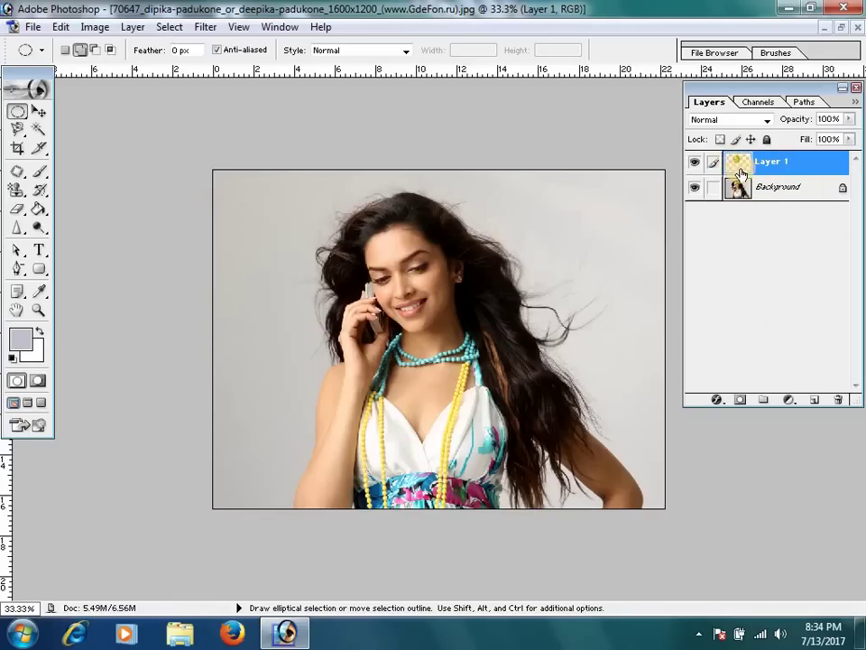
pyautogui.click(39, 112)
pyautogui.moveTo(403, 271)
pyautogui.mouseDown()
pyautogui.moveTo(582, 245)
pyautogui.moveTo(562, 247)
pyautogui.mouseUp()
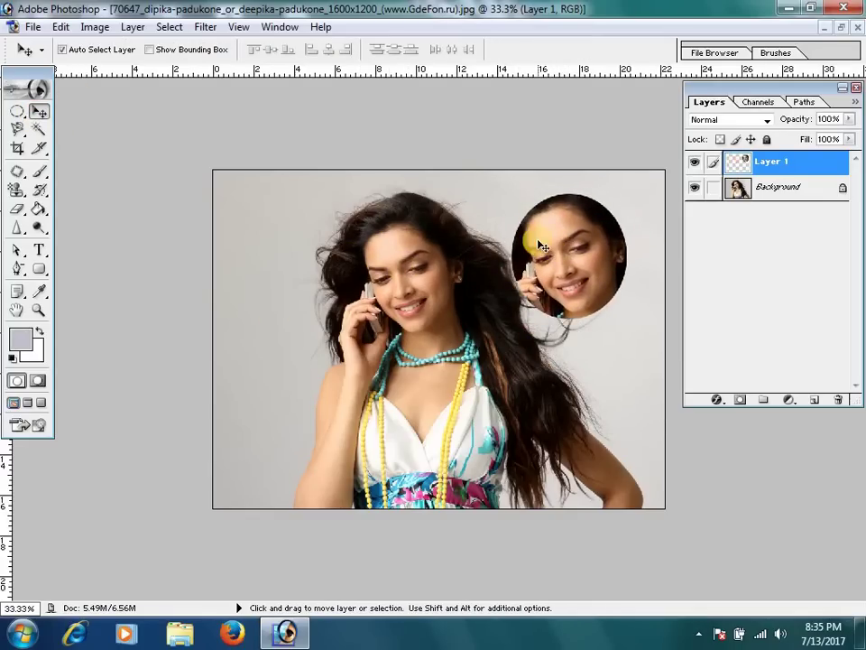
# Step: Erase the hand, phone and top edges from the circular face copy
pyautogui.click(17, 209)
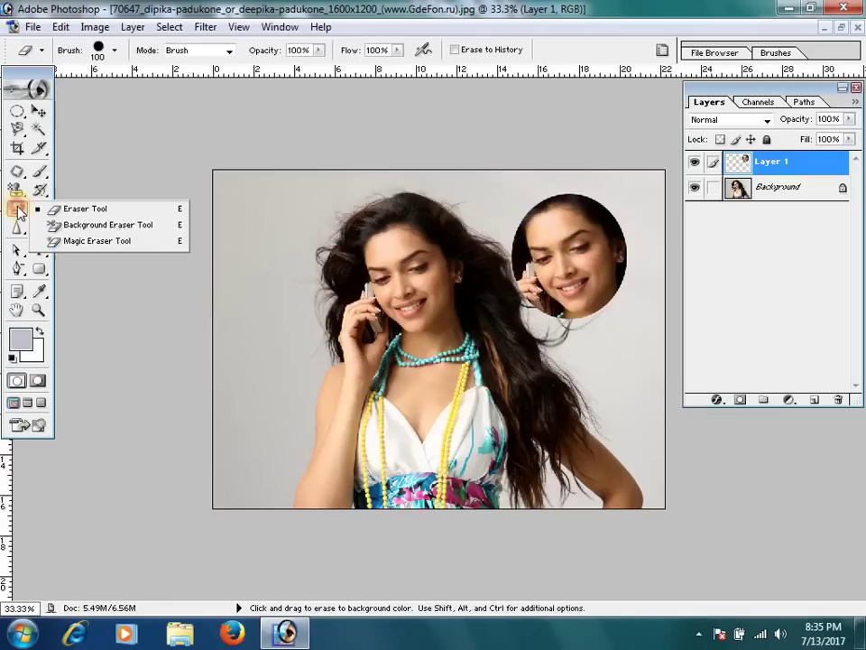
pyautogui.click(77, 208)
pyautogui.moveTo(558, 271)
pyautogui.mouseDown()
pyautogui.moveTo(518, 234)
pyautogui.moveTo(522, 358)
pyautogui.mouseUp()
pyautogui.click(774, 170)
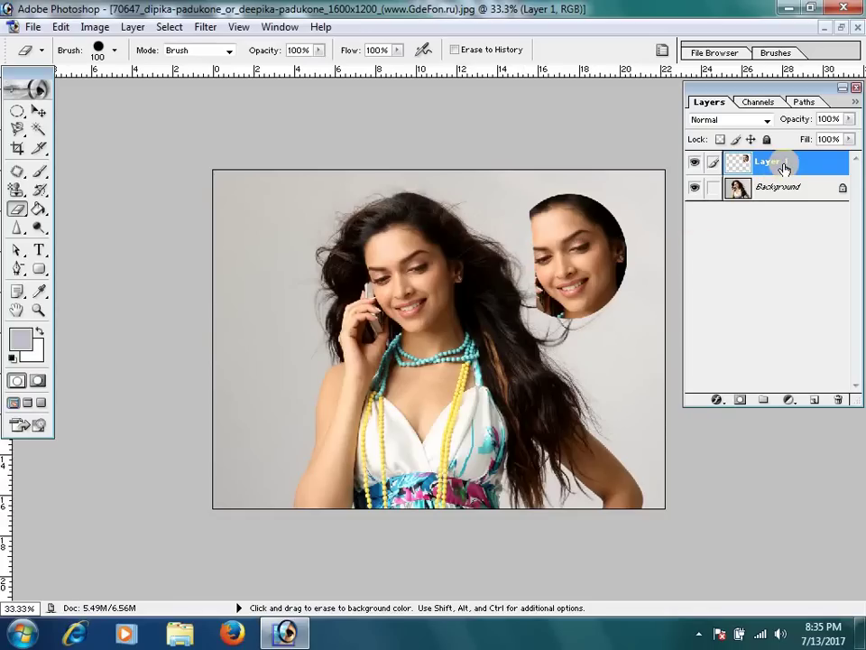
pyautogui.moveTo(537, 208)
pyautogui.mouseDown()
pyautogui.moveTo(563, 195)
pyautogui.moveTo(518, 242)
pyautogui.moveTo(523, 310)
pyautogui.moveTo(538, 271)
pyautogui.moveTo(536, 222)
pyautogui.mouseUp()
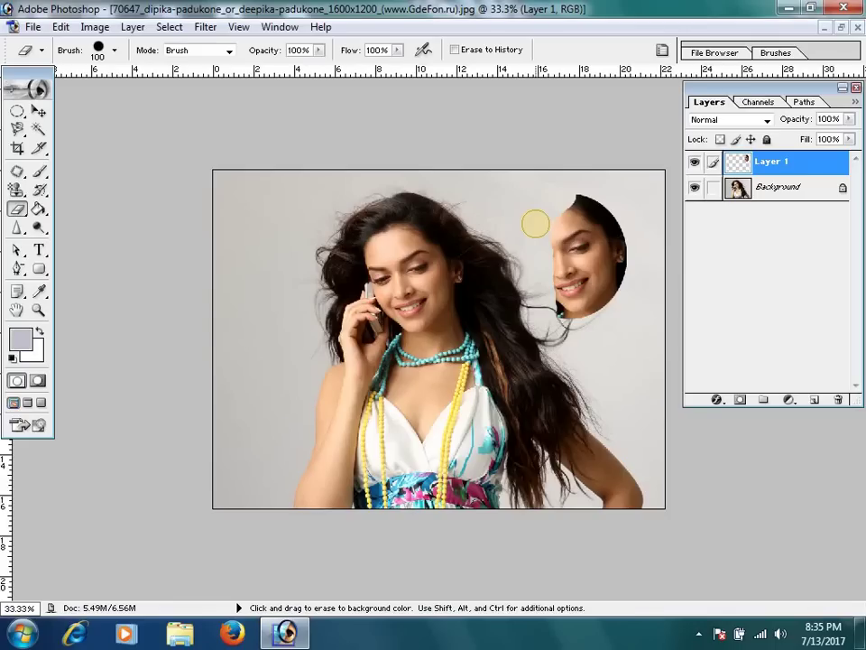
pyautogui.moveTo(606, 204)
pyautogui.mouseDown()
pyautogui.moveTo(574, 190)
pyautogui.moveTo(605, 188)
pyautogui.moveTo(620, 232)
pyautogui.moveTo(595, 316)
pyautogui.moveTo(622, 271)
pyautogui.moveTo(551, 263)
pyautogui.moveTo(584, 254)
pyautogui.moveTo(619, 279)
pyautogui.mouseUp()
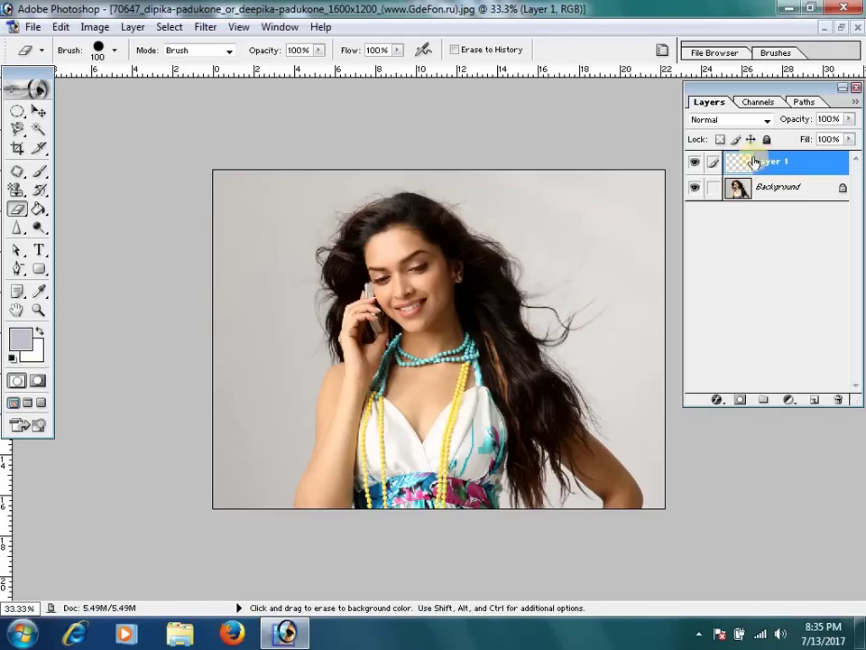
pyautogui.click(604, 228)
pyautogui.click(537, 245)
pyautogui.click(564, 188)
pyautogui.click(635, 244)
# Step: Delete Layer 1, confirming the deletion
pyautogui.click(743, 163)
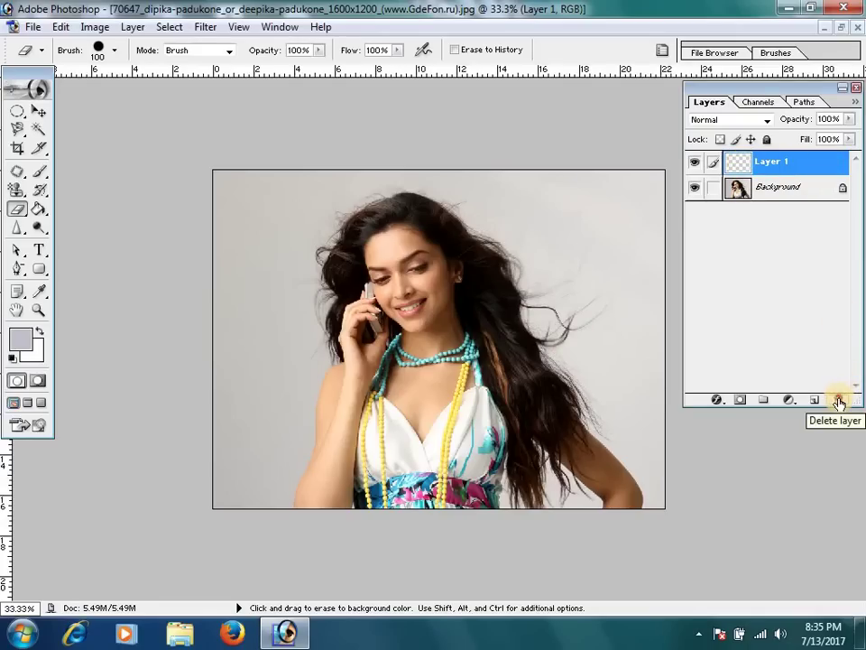
pyautogui.click(839, 402)
pyautogui.click(402, 248)
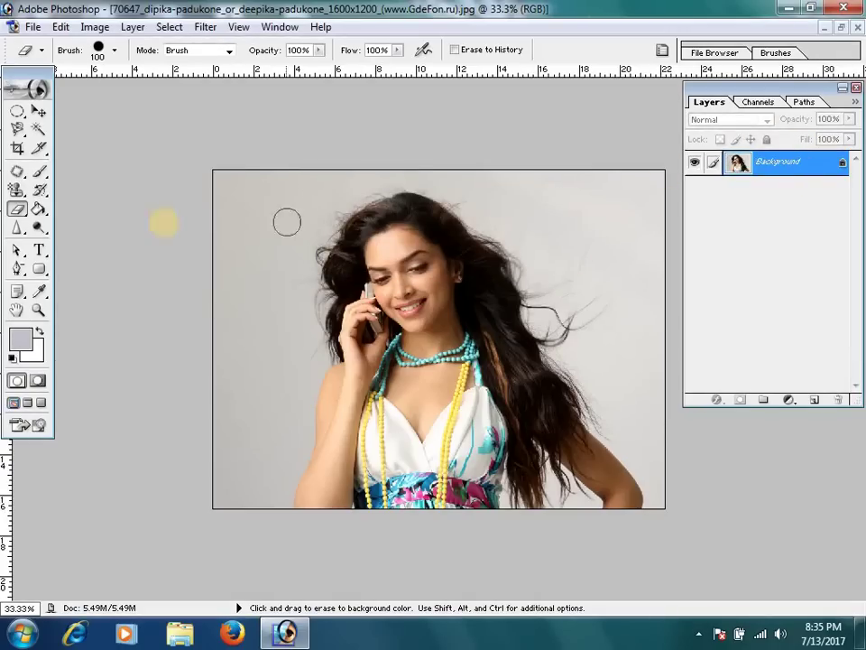
# Step: Try the Background Eraser Tool across the hair and forehead, then undo the stroke
pyautogui.click(16, 209)
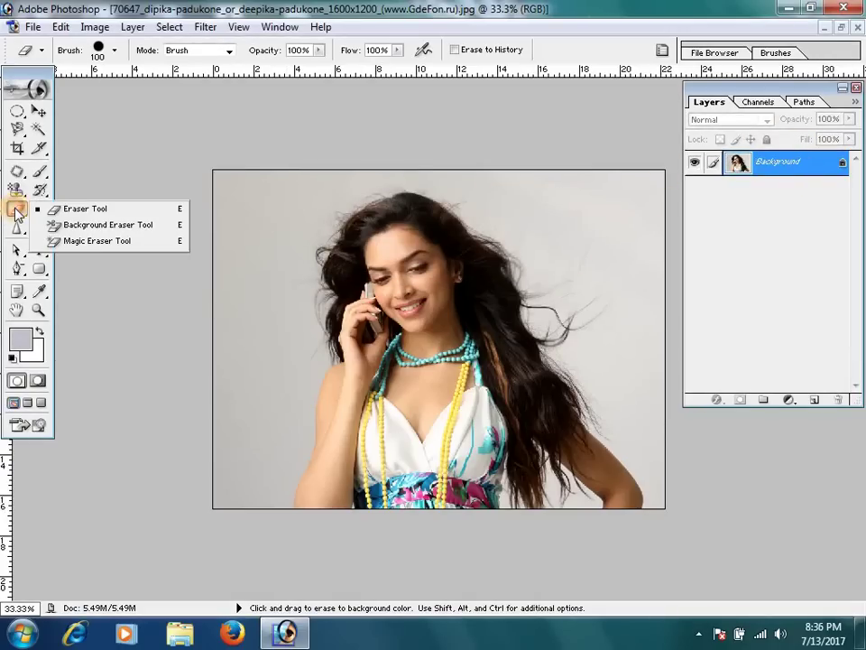
pyautogui.moveTo(15, 214); pyautogui.dragTo(84, 229)
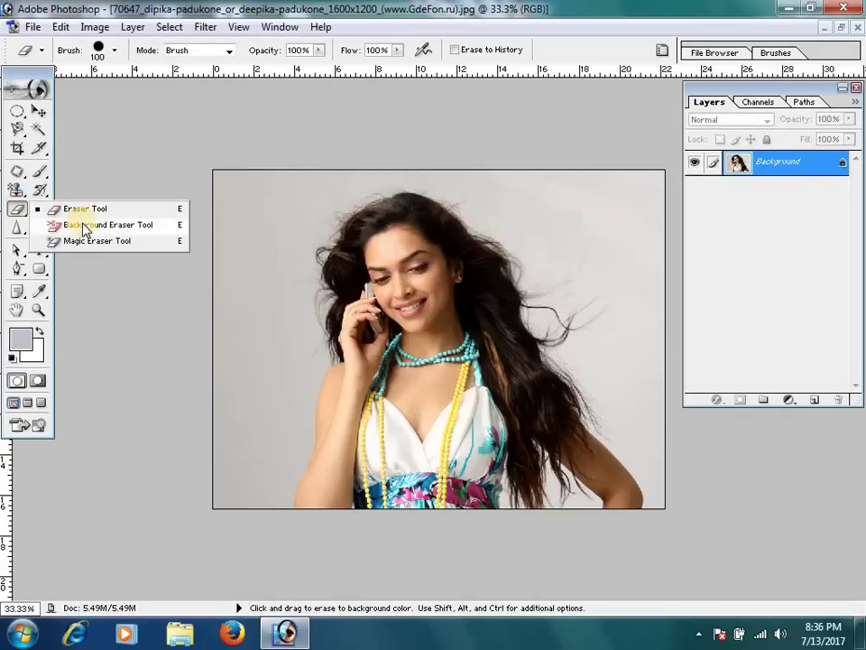
pyautogui.click(83, 225)
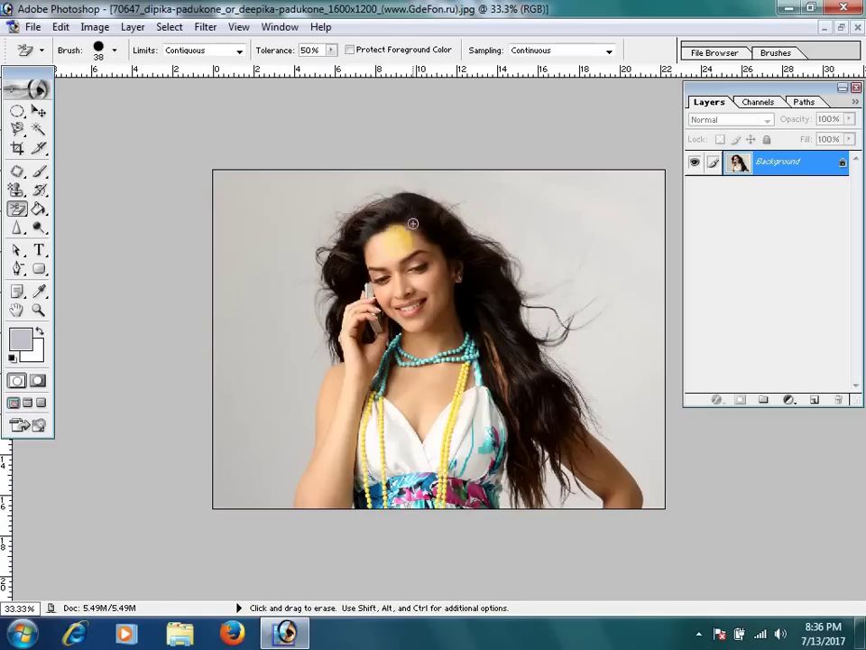
pyautogui.moveTo(421, 212)
pyautogui.mouseDown()
pyautogui.moveTo(371, 254)
pyautogui.moveTo(362, 280)
pyautogui.moveTo(414, 192)
pyautogui.moveTo(395, 210)
pyautogui.mouseUp()
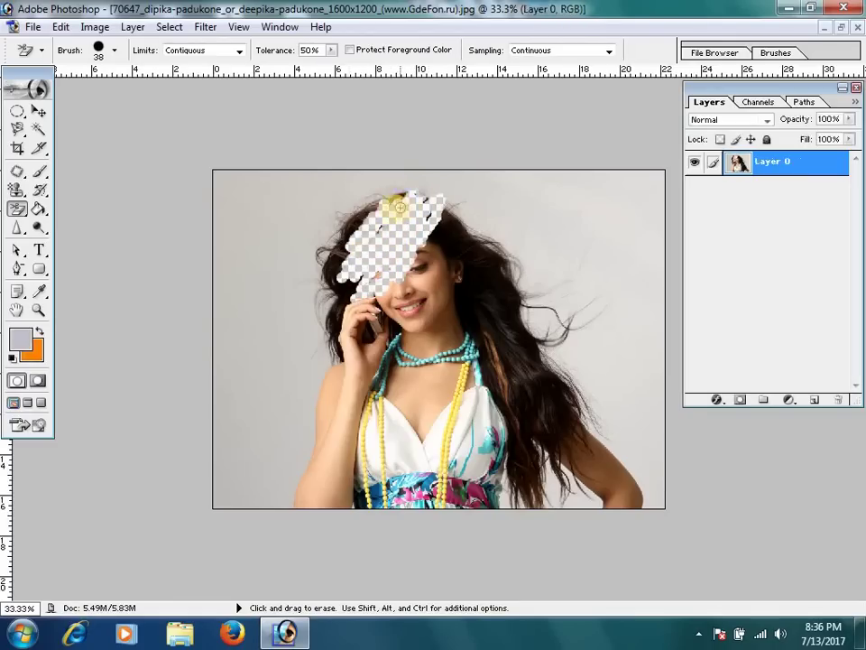
pyautogui.hotkey('ctrl', 'alt', 'z')
pyautogui.hotkey('ctrl', 'alt', 'z')
pyautogui.hotkey('ctrl', 'alt', 'z')
pyautogui.hotkey('ctrl', 'alt', 'z')
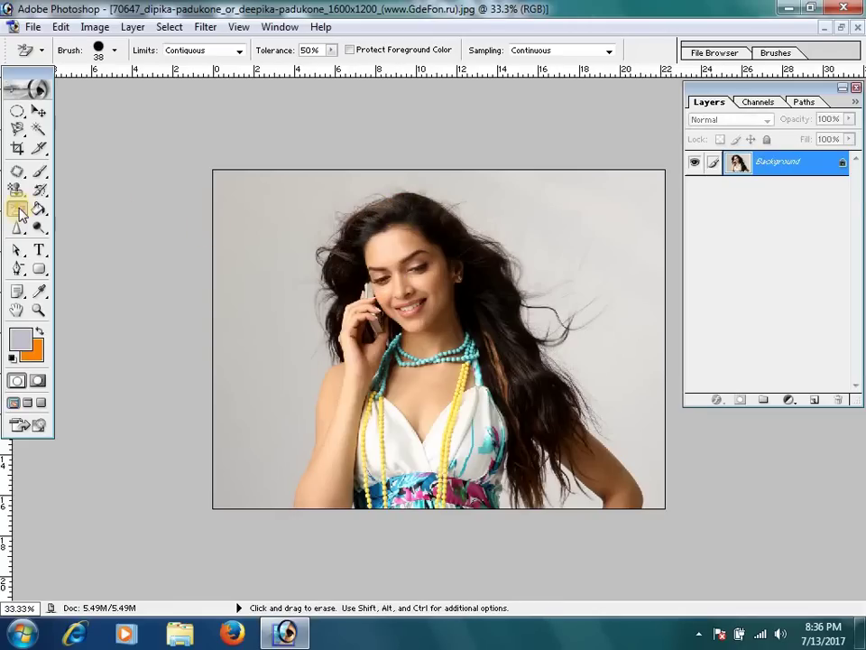
pyautogui.rightClick(20, 212)
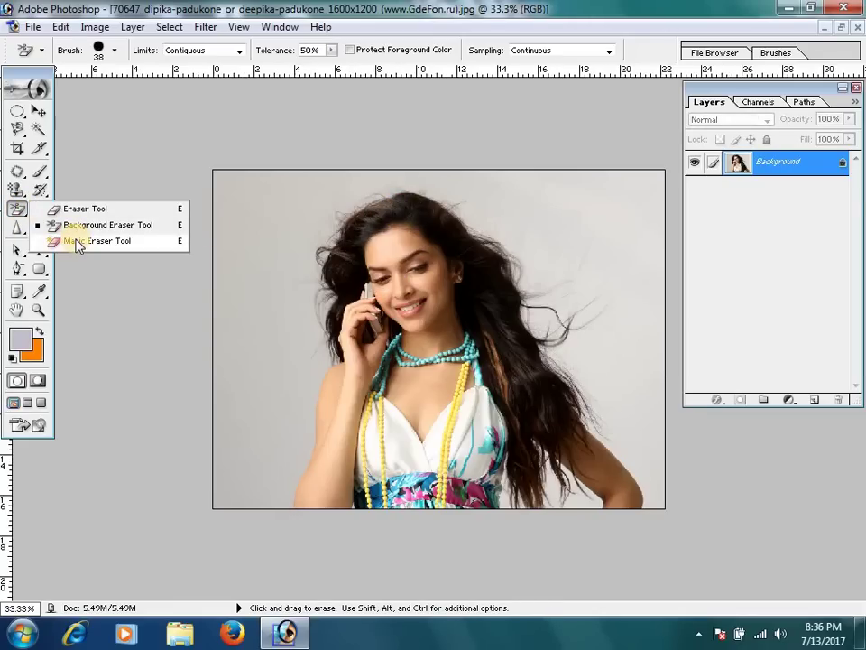
# Step: Erase the grey backdrop and white patches beside the hair with the Magic Eraser Tool
pyautogui.click(76, 241)
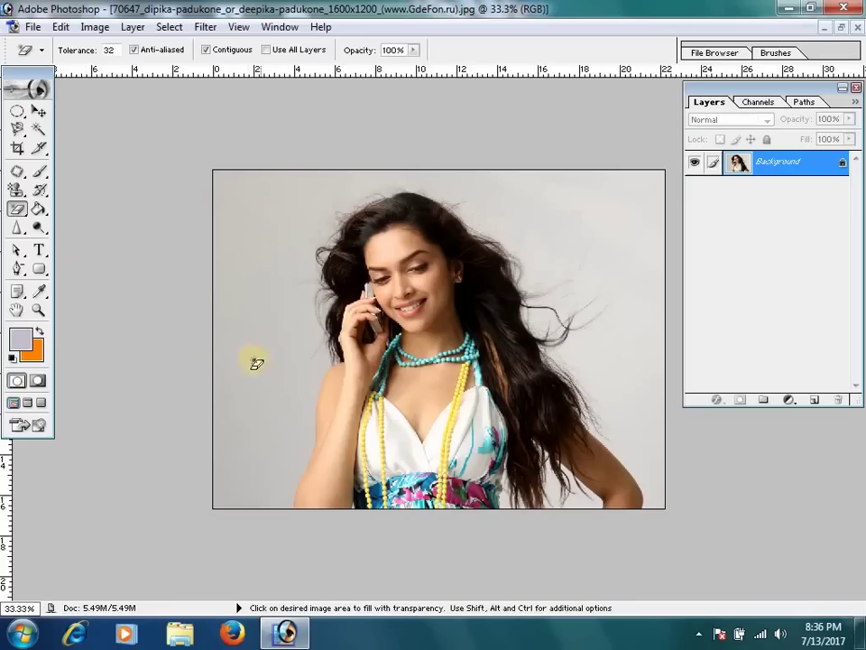
pyautogui.click(240, 213)
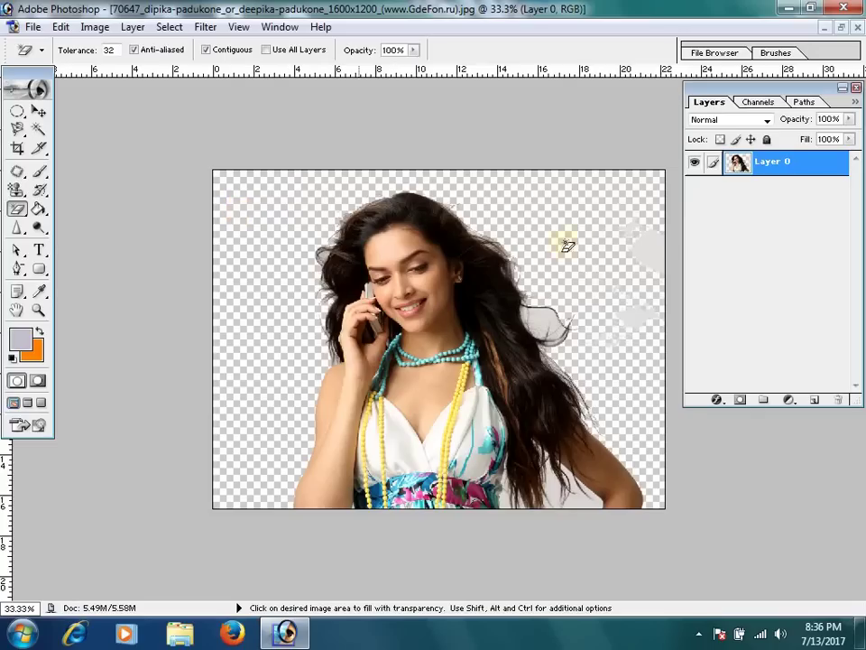
pyautogui.click(547, 326)
pyautogui.click(651, 252)
pyautogui.click(646, 312)
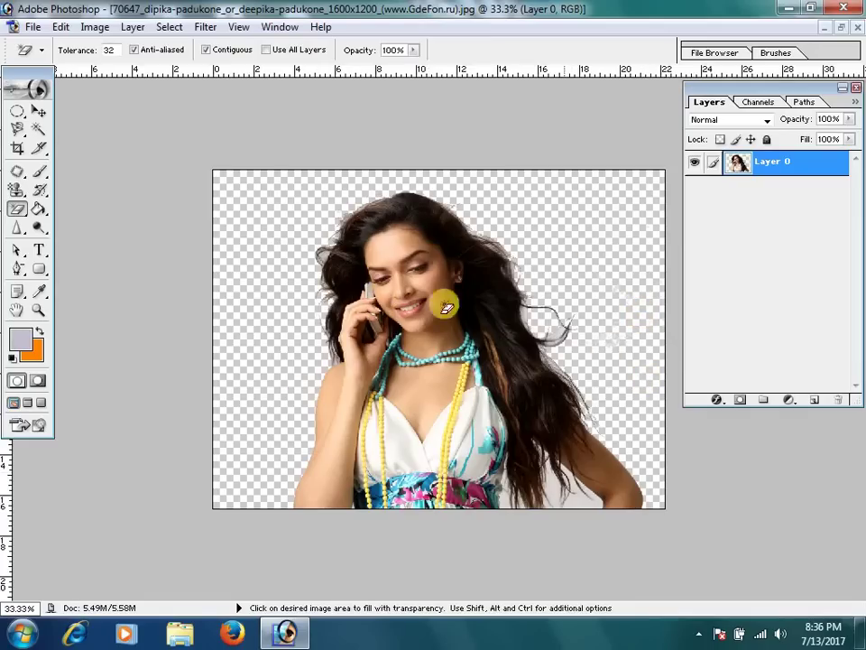
# Step: Erase two forehead patches, then undo them and two earlier backdrop erases
pyautogui.click(386, 239)
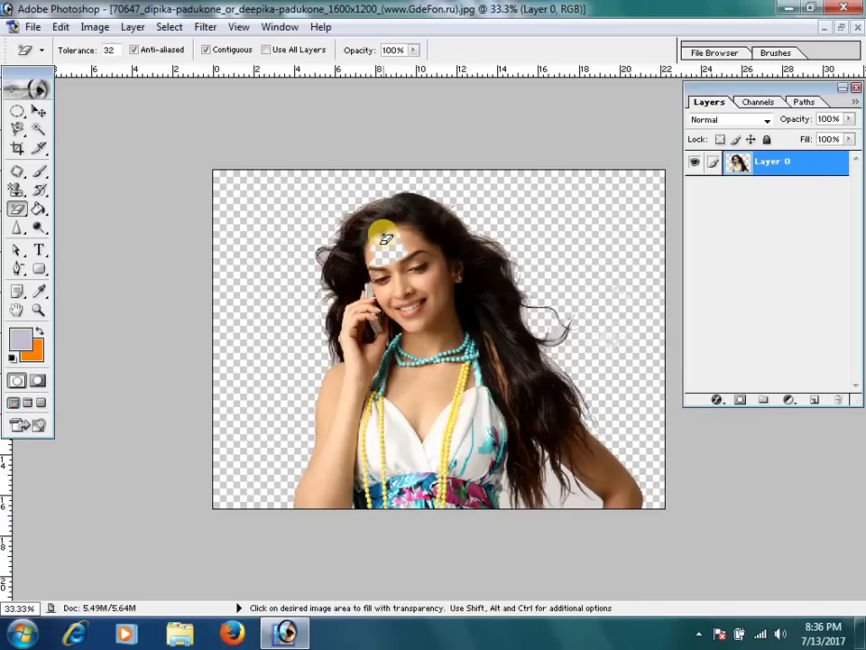
pyautogui.click(415, 235)
pyautogui.press('ctrl')
pyautogui.hotkey('ctrl', 'z')
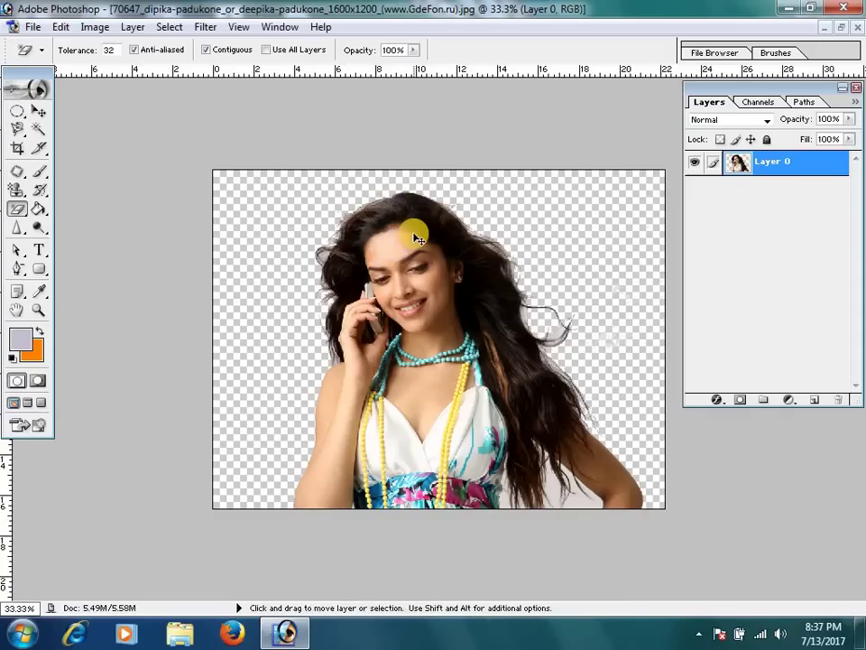
pyautogui.hotkey('ctrl', 'alt', 'z')
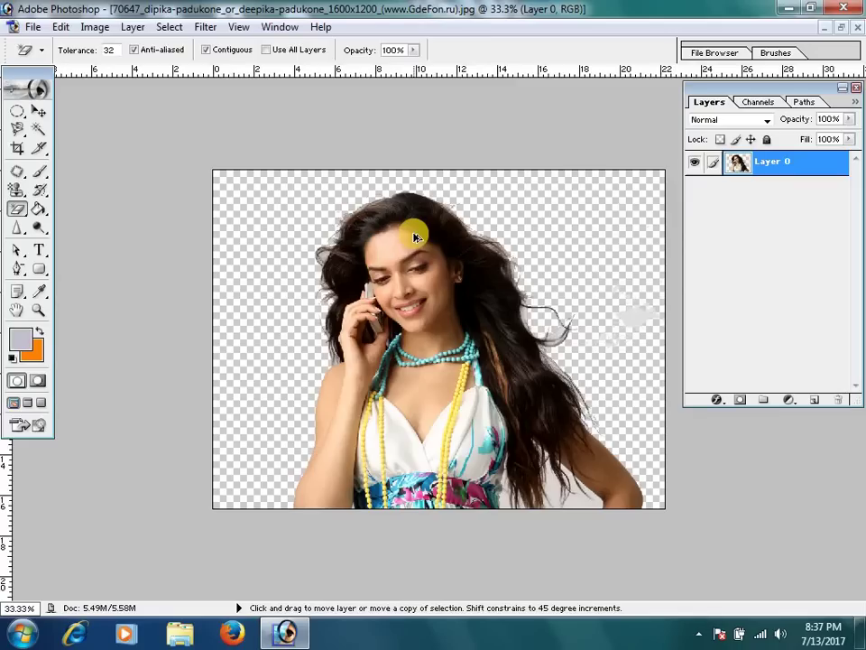
pyautogui.hotkey('ctrl', 'alt', 'z')
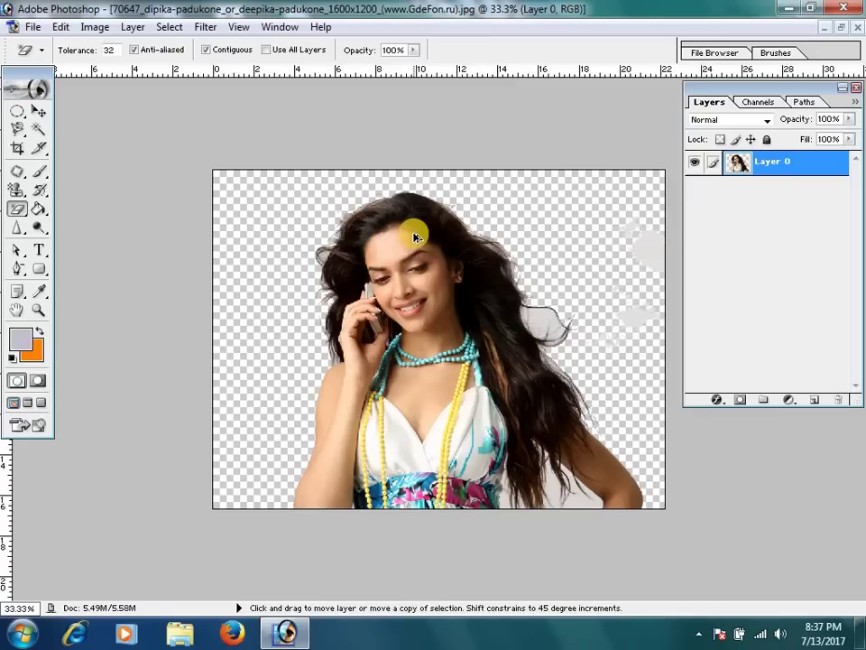
# Step: Step back through history to restore the original grey backdrop
pyautogui.hotkey('ctrl', 'alt', 'z')
pyautogui.hotkey('ctrl', 'alt', 'z')
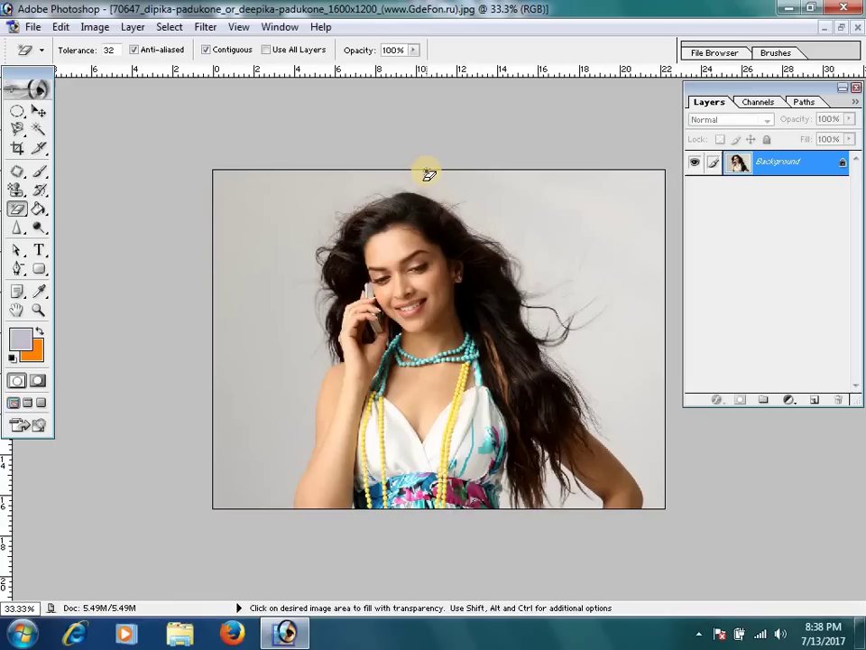
# Step: Magic-erase the white top below the necklace, then undo the transparent patch
pyautogui.click(398, 412)
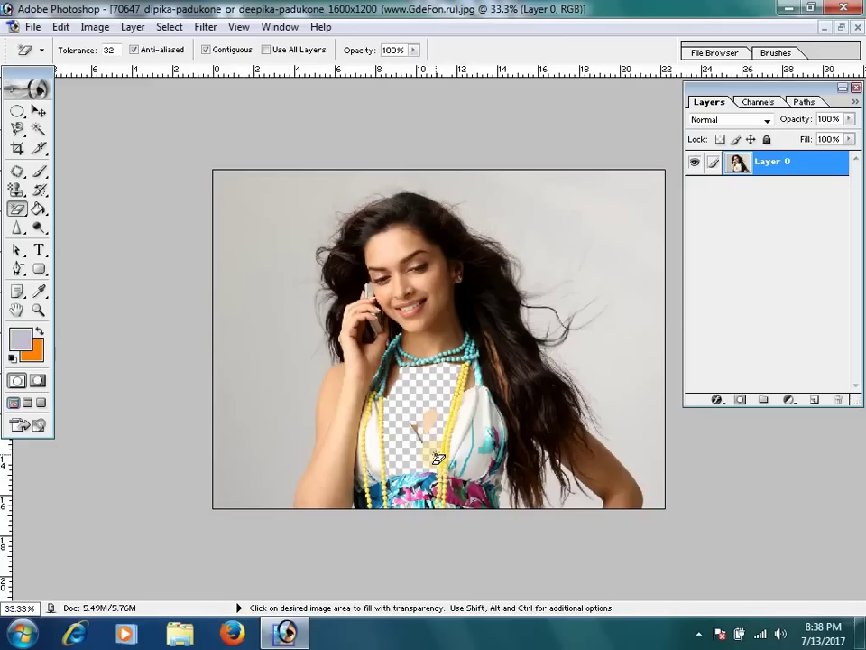
pyautogui.press('ctrl')
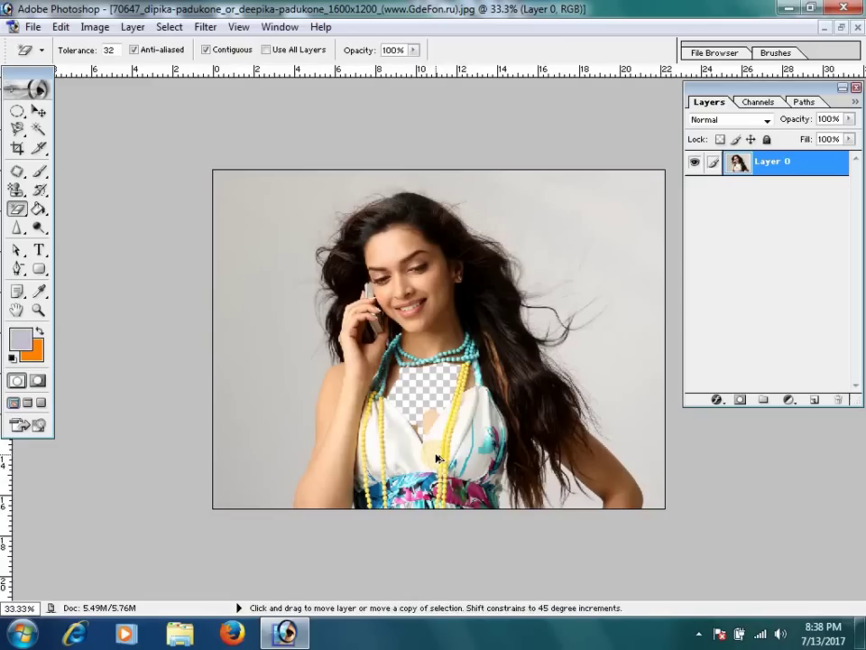
pyautogui.hotkey('ctrl', 'z')
# Step: Zoom in on the portrait and switch to the Clone Stamp Tool
pyautogui.click(393, 402)
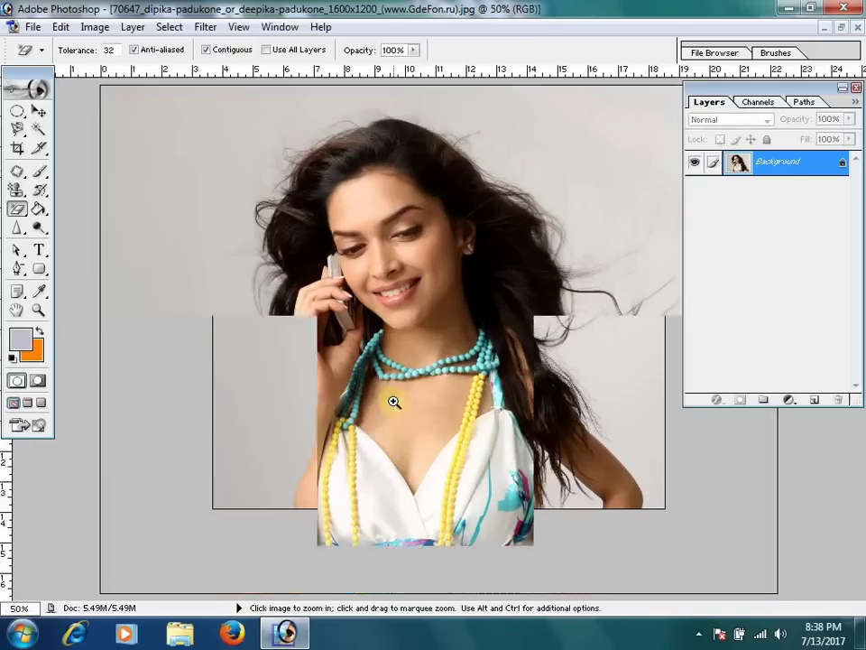
pyautogui.click(381, 438)
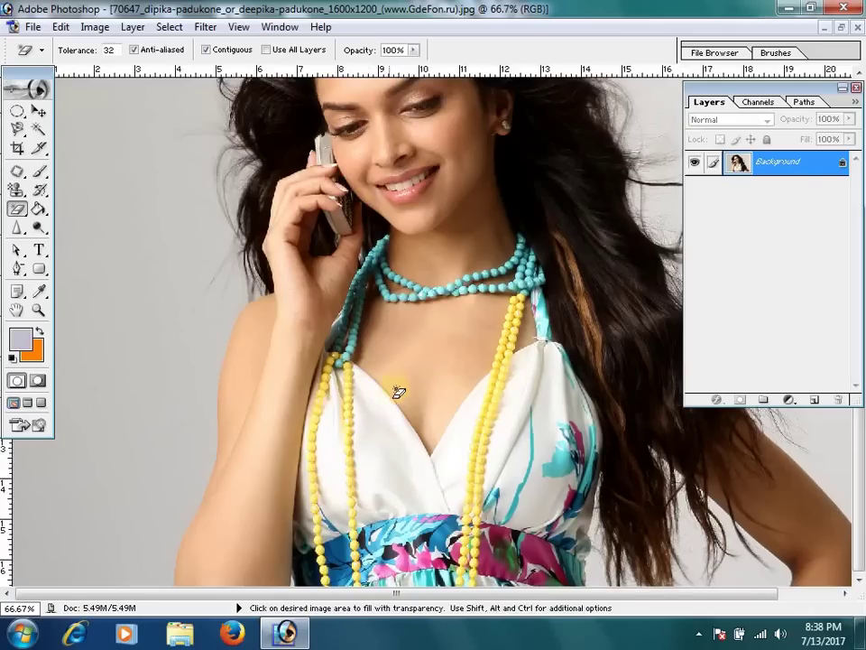
pyautogui.click(17, 191)
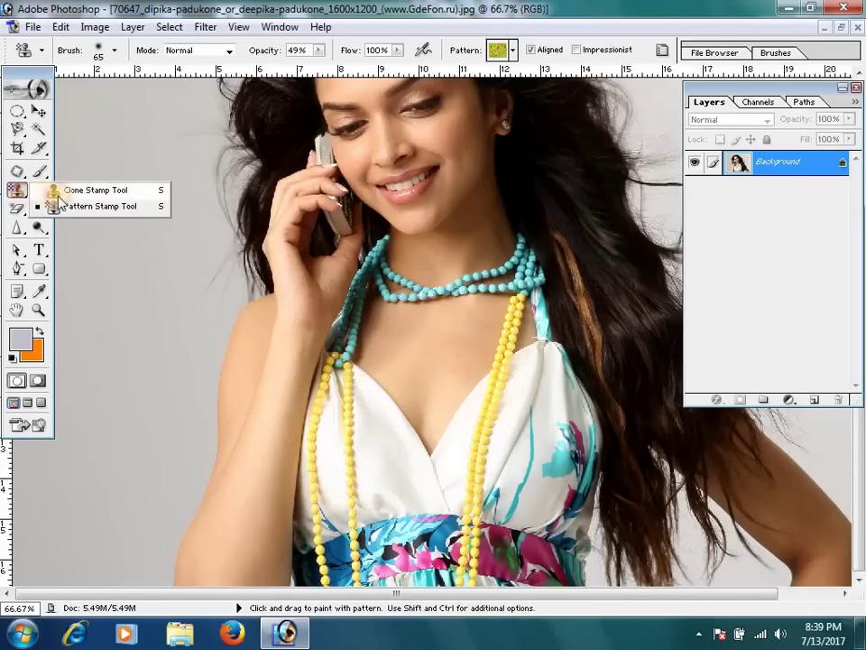
pyautogui.click(66, 192)
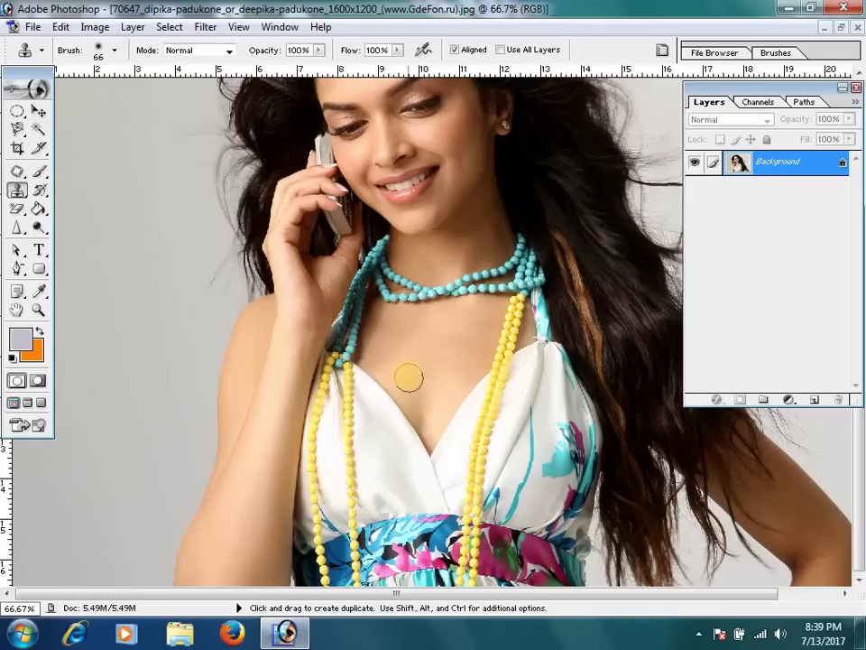
# Step: Set the clone brush to a soft tip with 34 px diameter
pyautogui.rightClick(407, 354)
pyautogui.moveTo(470, 287); pyautogui.dragTo(450, 286)
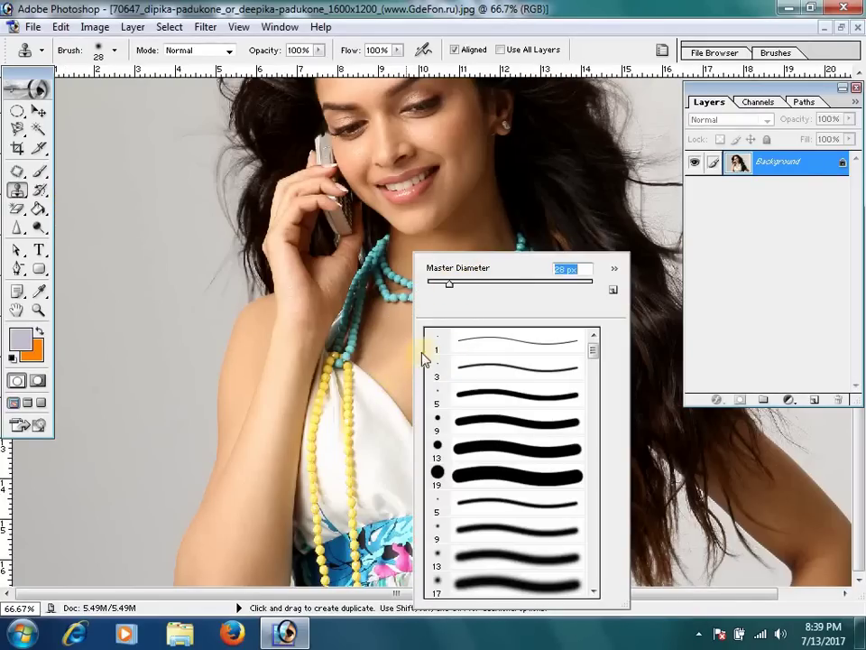
pyautogui.moveTo(450, 283); pyautogui.dragTo(464, 286)
pyautogui.click(505, 553)
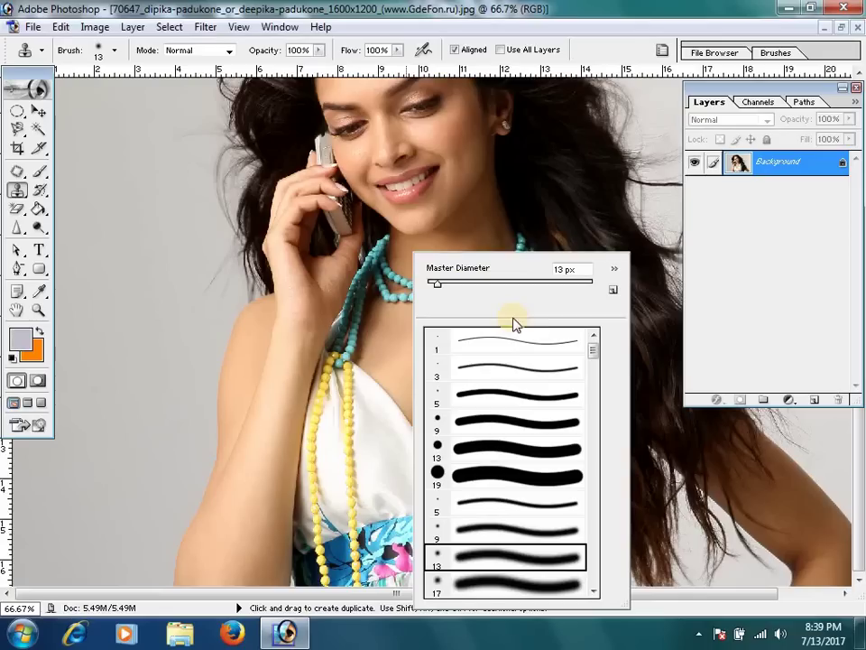
pyautogui.click(455, 285)
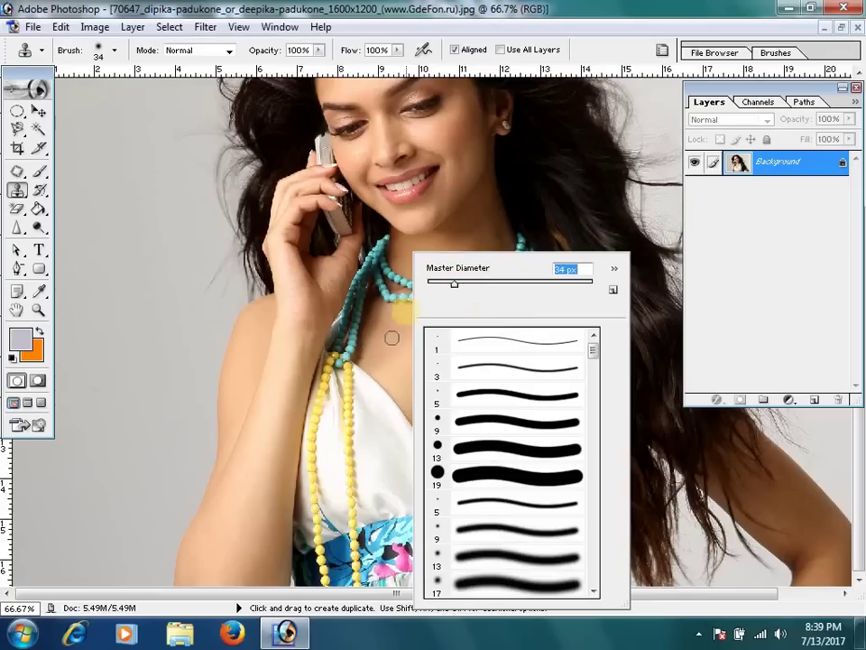
pyautogui.click(499, 40)
# Step: Sample a clone source on the chest and paint cloned pixels there
pyautogui.keyDown('alt'); pyautogui.click(389, 378); pyautogui.keyUp('alt')
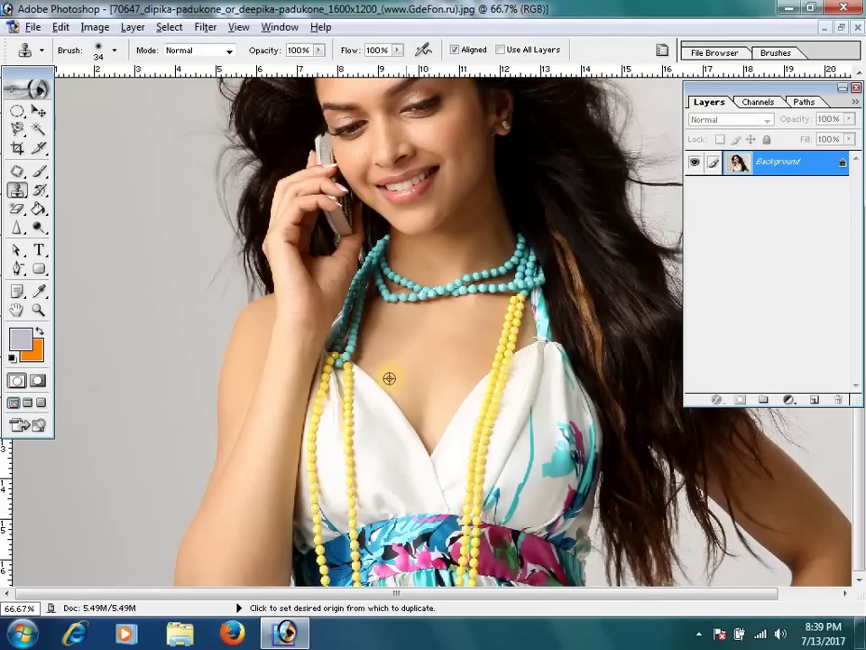
pyautogui.moveTo(373, 380)
pyautogui.mouseDown()
pyautogui.moveTo(382, 389)
pyautogui.moveTo(359, 372)
pyautogui.moveTo(421, 398)
pyautogui.mouseUp()
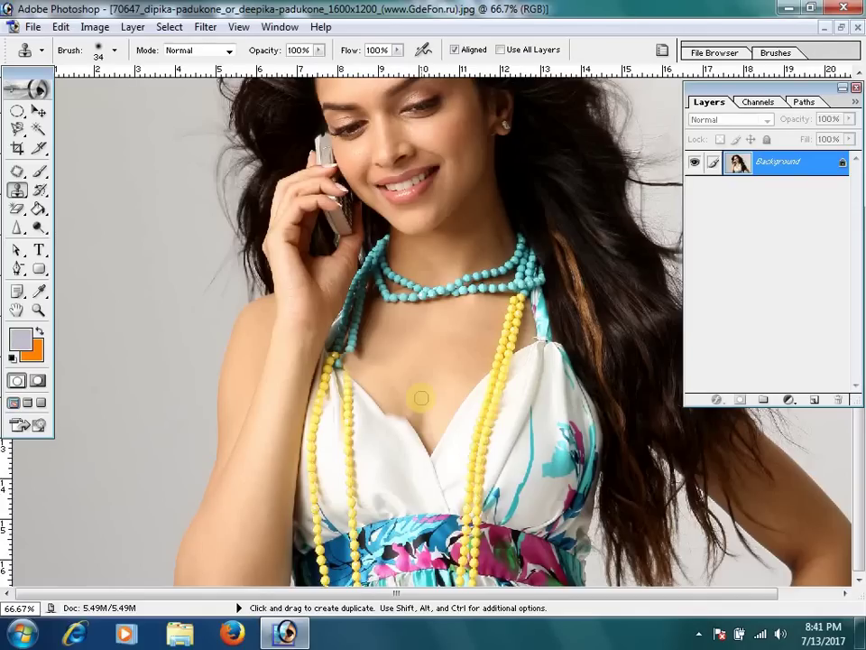
pyautogui.press('ctrl')
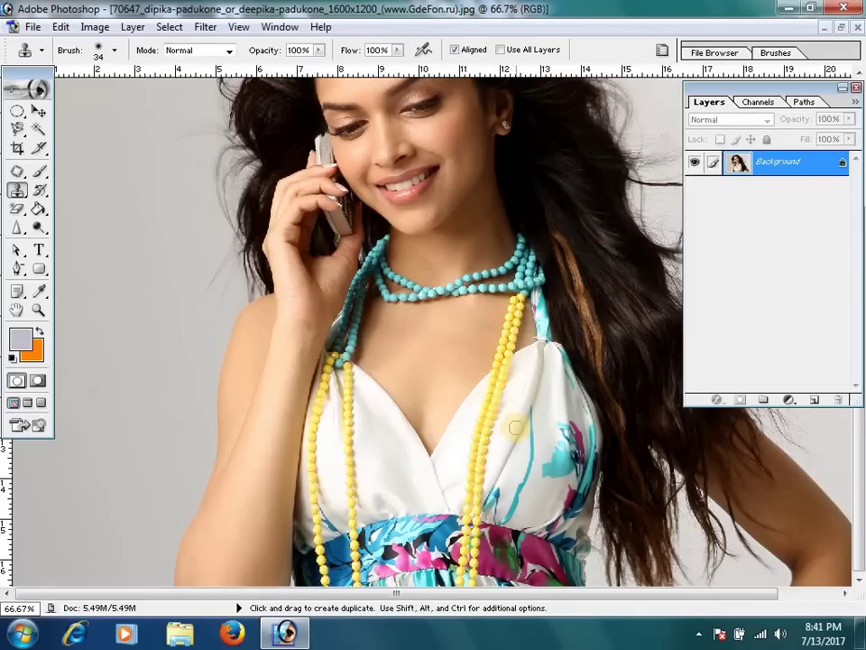
# Step: Switch to the Eraser Tool and pick the 27 px scattered brush preset
pyautogui.rightClick(15, 191)
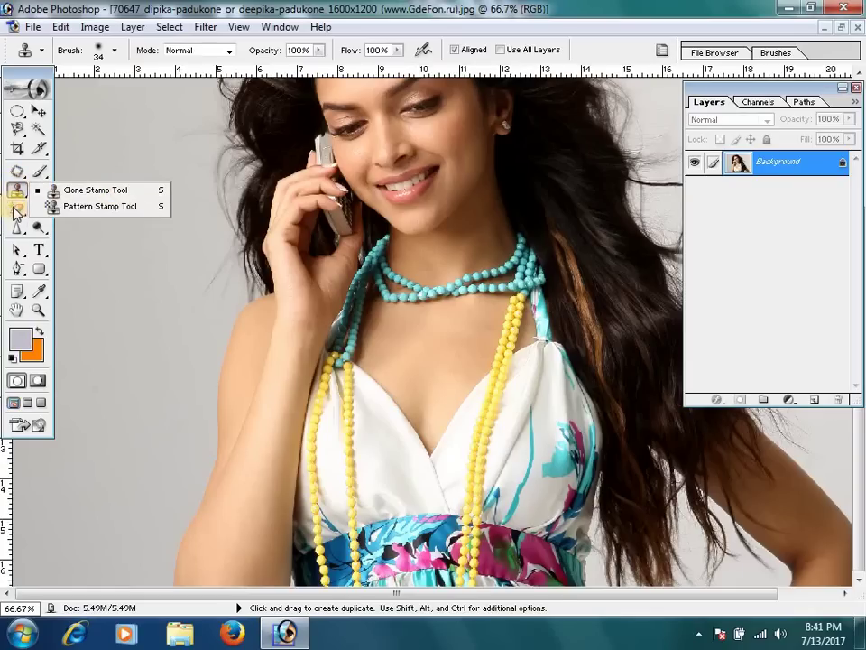
pyautogui.rightClick(15, 208)
pyautogui.click(70, 207)
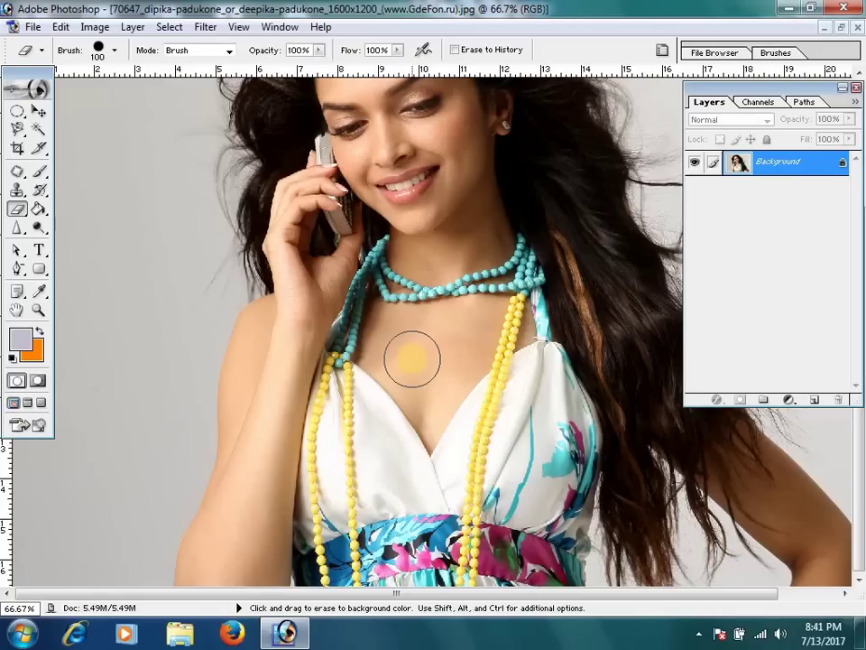
pyautogui.rightClick(402, 342)
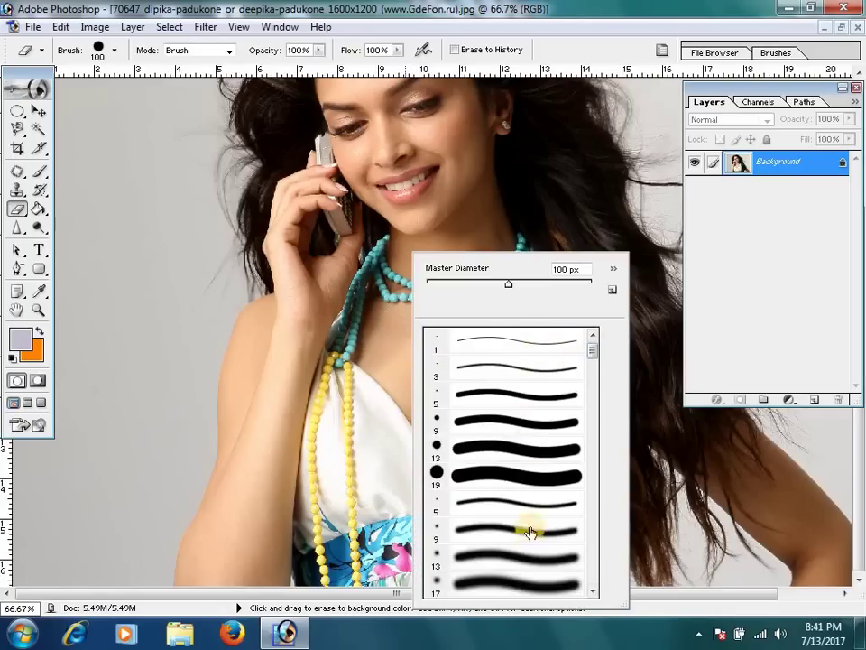
pyautogui.scroll(-2, 557, 527)
pyautogui.scroll(-3, 557, 528)
pyautogui.scroll(-3, 557, 528)
pyautogui.scroll(-2, 557, 527)
pyautogui.scroll(-1, 556, 528)
pyautogui.scroll(-2, 557, 528)
pyautogui.scroll(-5, 557, 523)
pyautogui.scroll(-2, 556, 521)
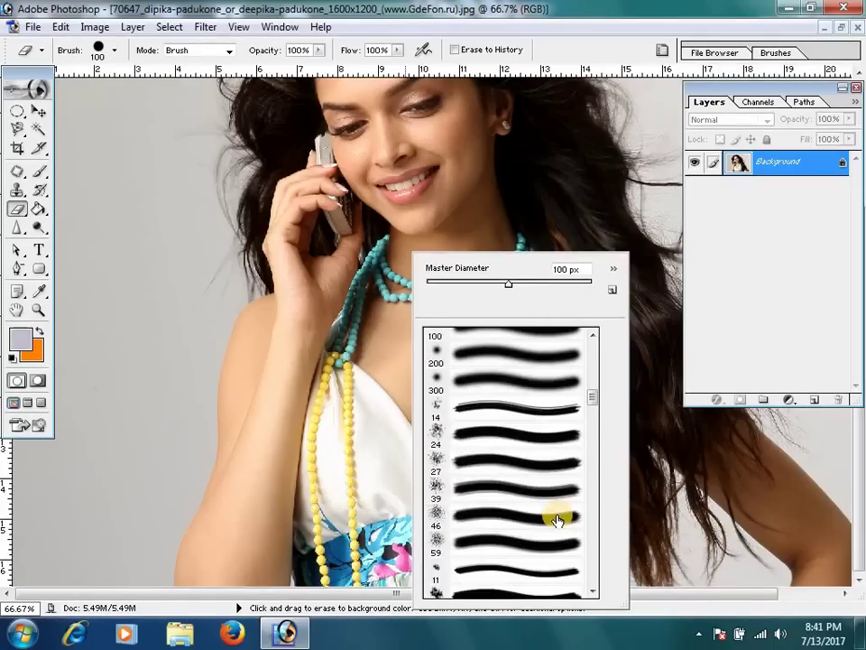
pyautogui.click(437, 464)
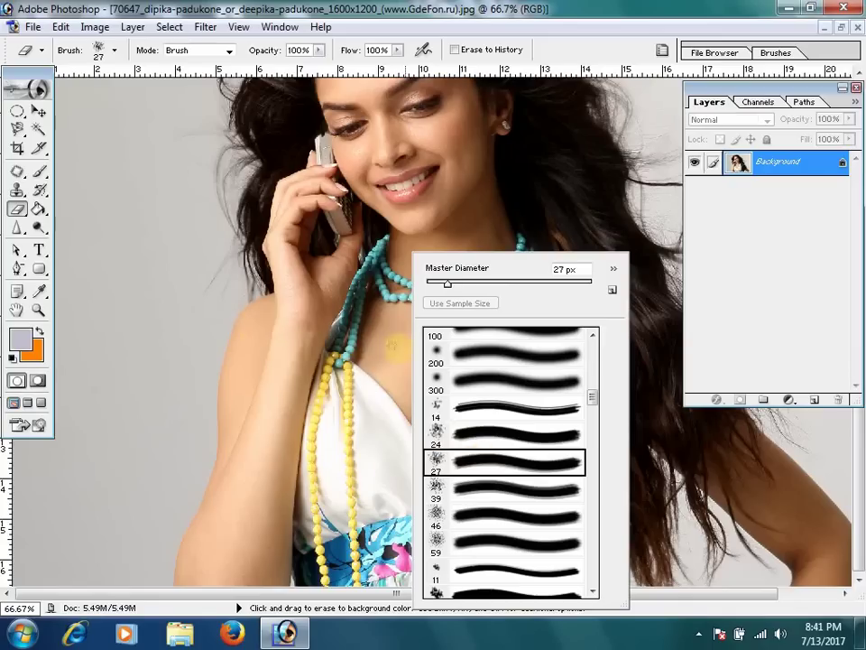
# Step: Enlarge the scattered brush to 91 px and erase a spot and stroke on the chest
pyautogui.moveTo(464, 287); pyautogui.dragTo(500, 283)
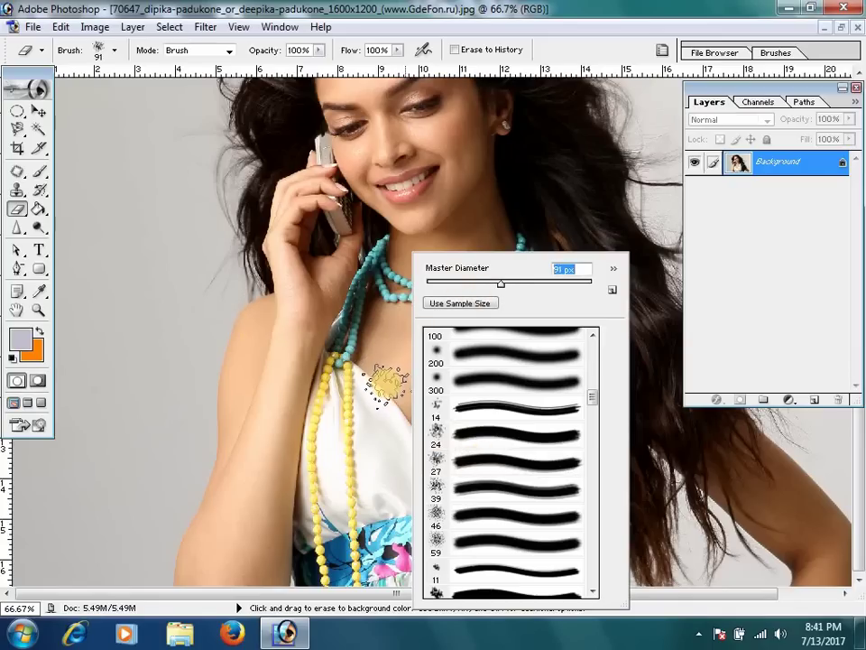
pyautogui.click(388, 377)
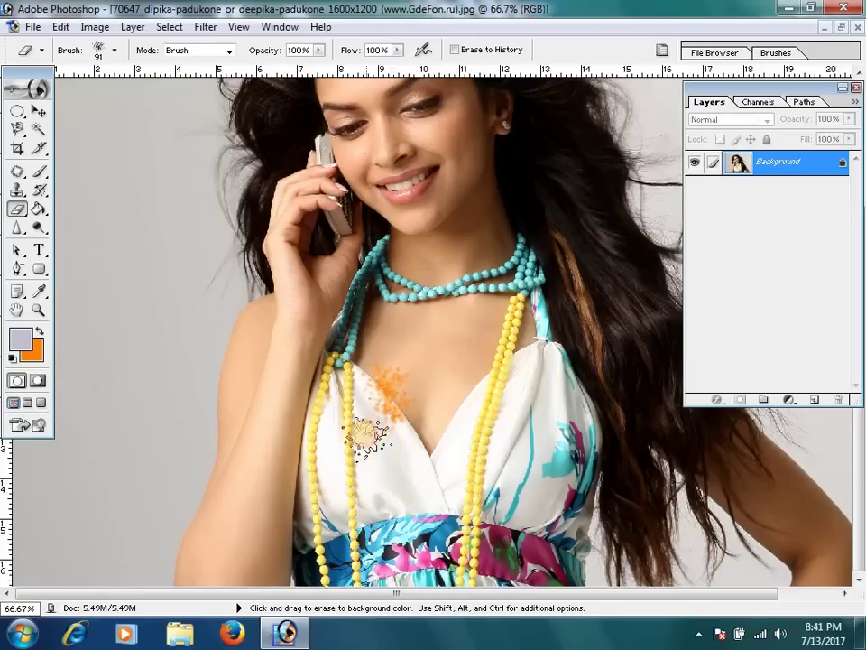
pyautogui.moveTo(390, 406); pyautogui.dragTo(409, 465)
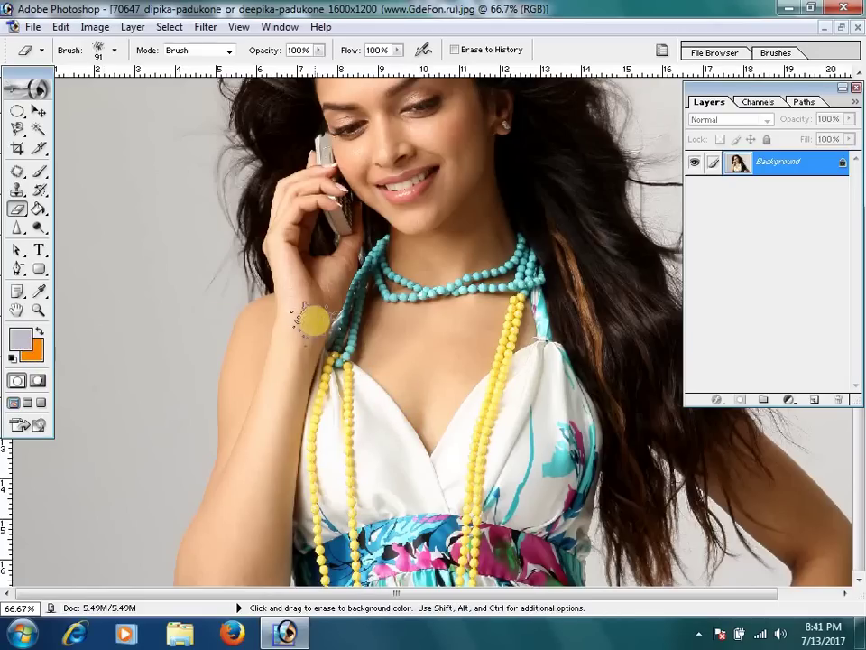
# Step: Switch to the Clone Stamp with the 24 px scattered brush enlarged to 95 px
pyautogui.click(15, 191)
pyautogui.click(99, 187)
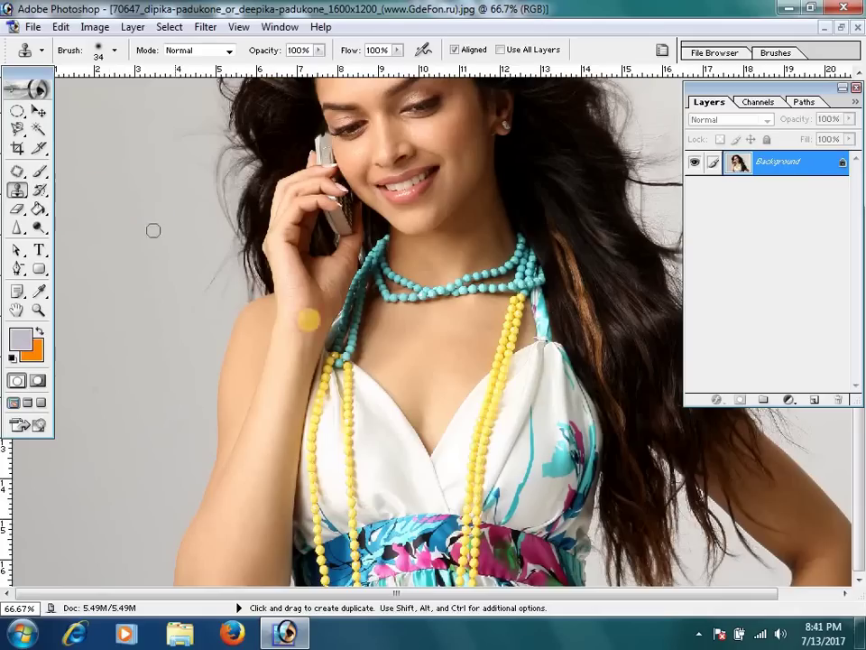
pyautogui.rightClick(410, 357)
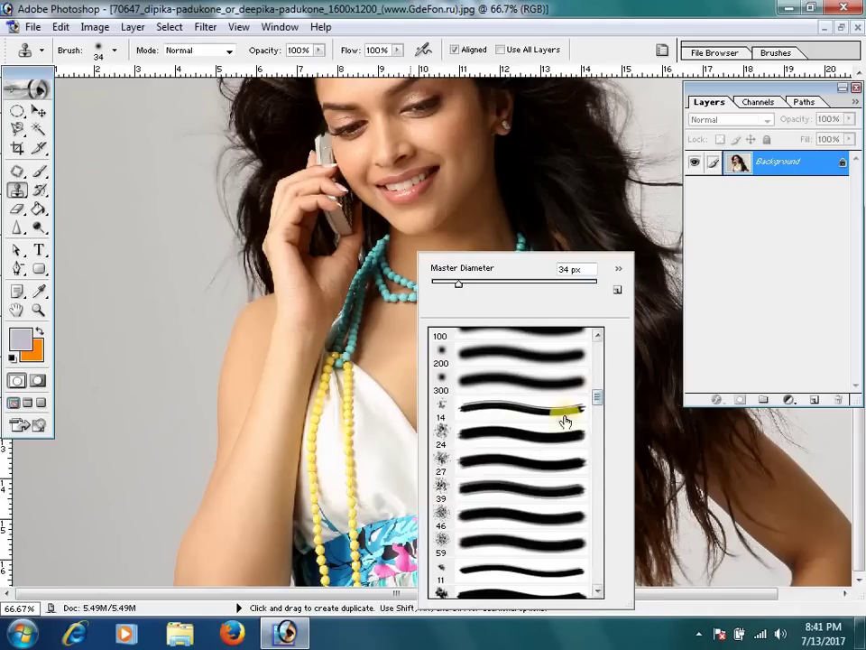
pyautogui.click(460, 437)
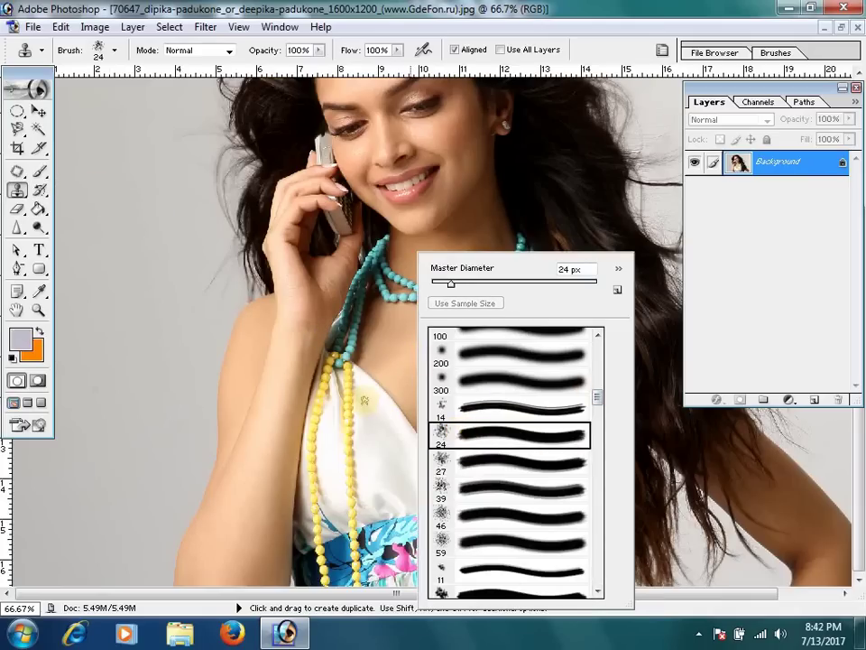
pyautogui.moveTo(461, 283); pyautogui.dragTo(509, 284)
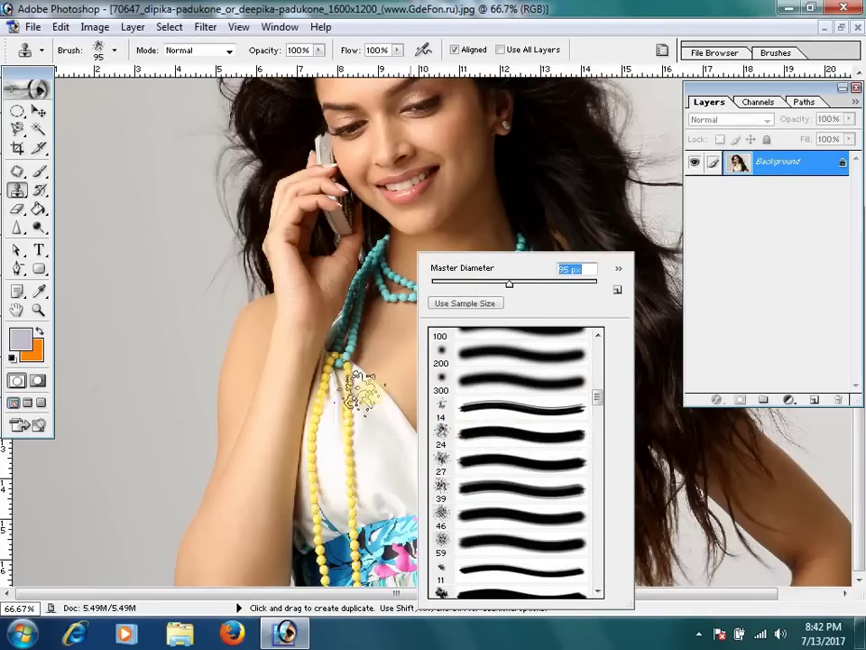
pyautogui.press('Return')
# Step: Undo a stray cloned blob, then clone the yellow beads onto the chest
pyautogui.moveTo(415, 348); pyautogui.dragTo(395, 379)
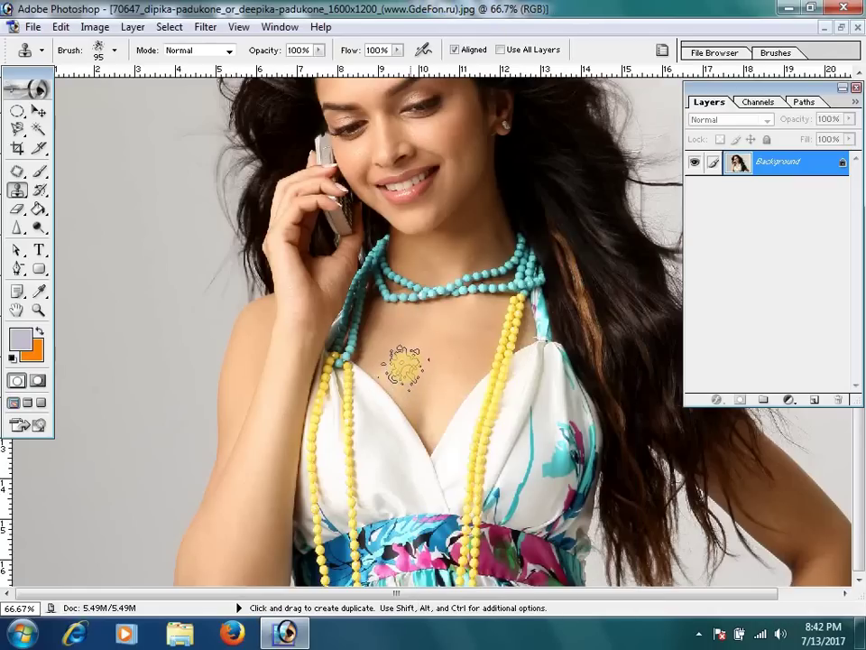
pyautogui.hotkey('ctrl', 'alt', 'z')
pyautogui.keyDown('alt'); pyautogui.click(398, 362); pyautogui.keyUp('alt')
pyautogui.moveTo(387, 397)
pyautogui.mouseDown()
pyautogui.moveTo(370, 417)
pyautogui.moveTo(386, 367)
pyautogui.moveTo(367, 364)
pyautogui.moveTo(357, 393)
pyautogui.moveTo(354, 376)
pyautogui.moveTo(396, 400)
pyautogui.moveTo(370, 379)
pyautogui.moveTo(348, 385)
pyautogui.mouseUp()
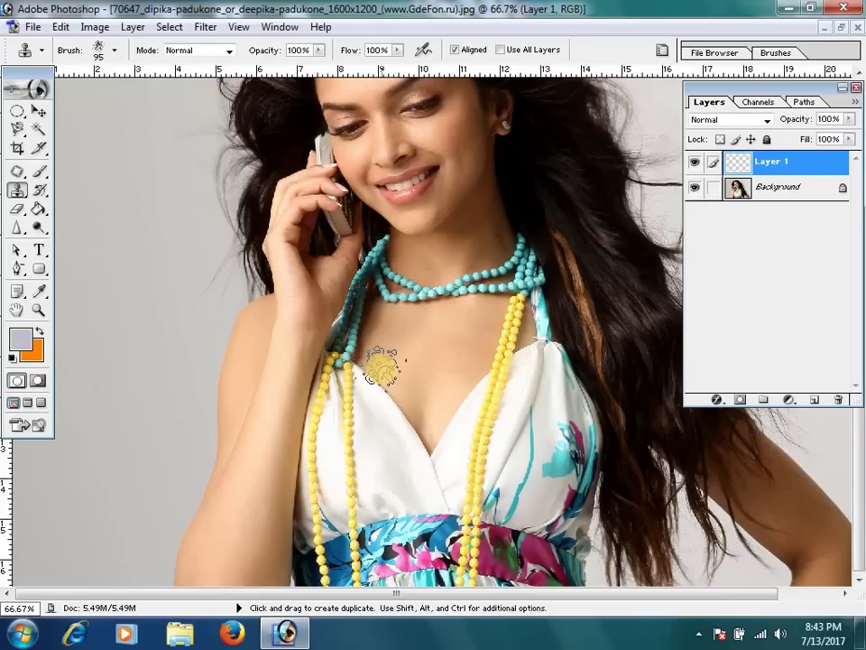
# Step: Browse the stamp, eraser and history brush flyouts, then settle on the plain Eraser Tool
pyautogui.rightClick(18, 190)
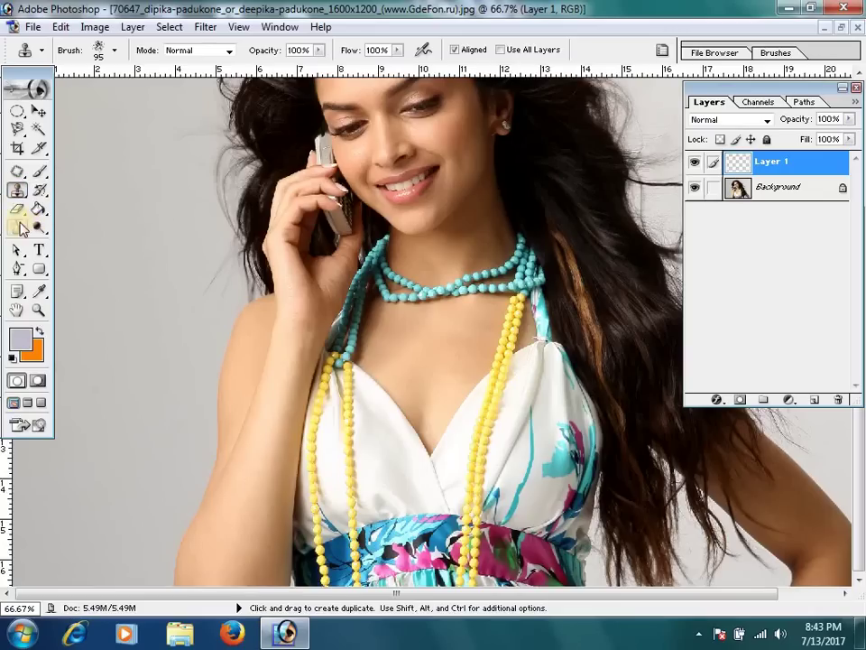
pyautogui.rightClick(18, 208)
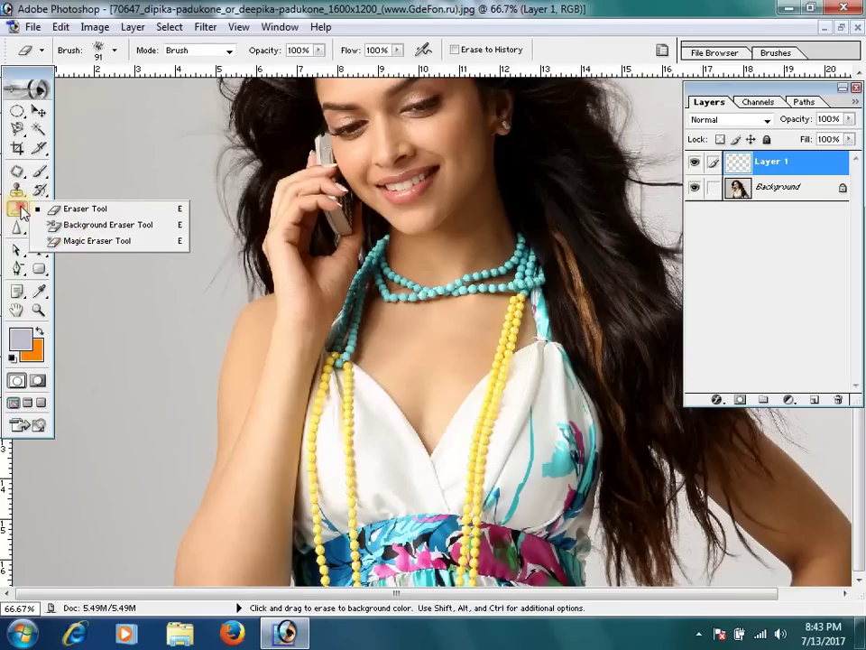
pyautogui.click(81, 209)
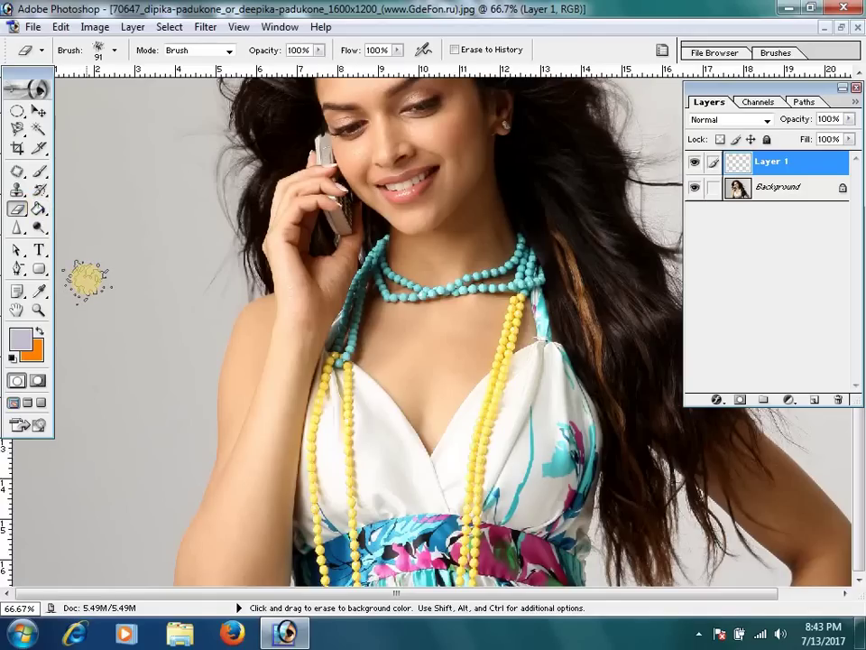
pyautogui.click(39, 190)
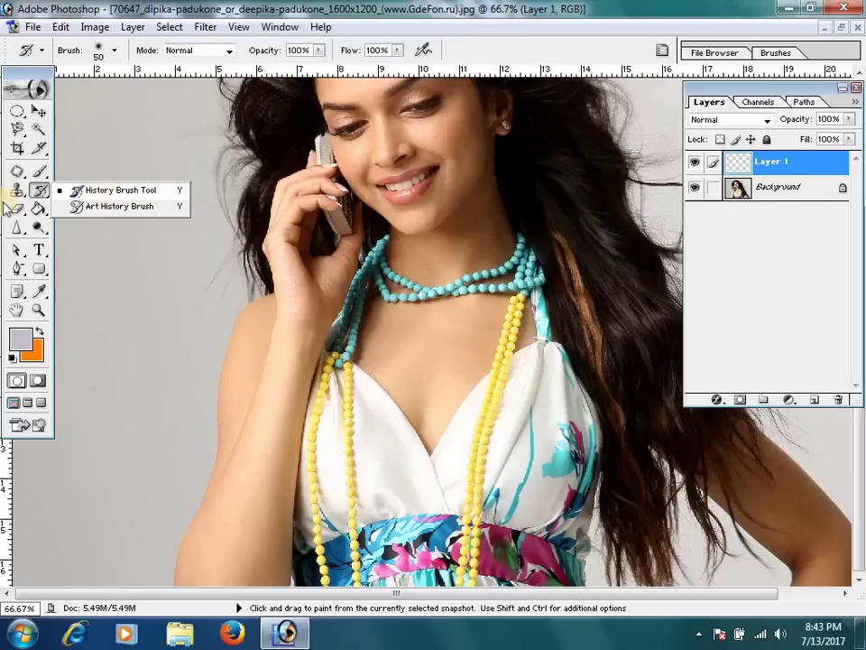
pyautogui.moveTo(16, 209); pyautogui.dragTo(54, 215)
pyautogui.click(54, 213)
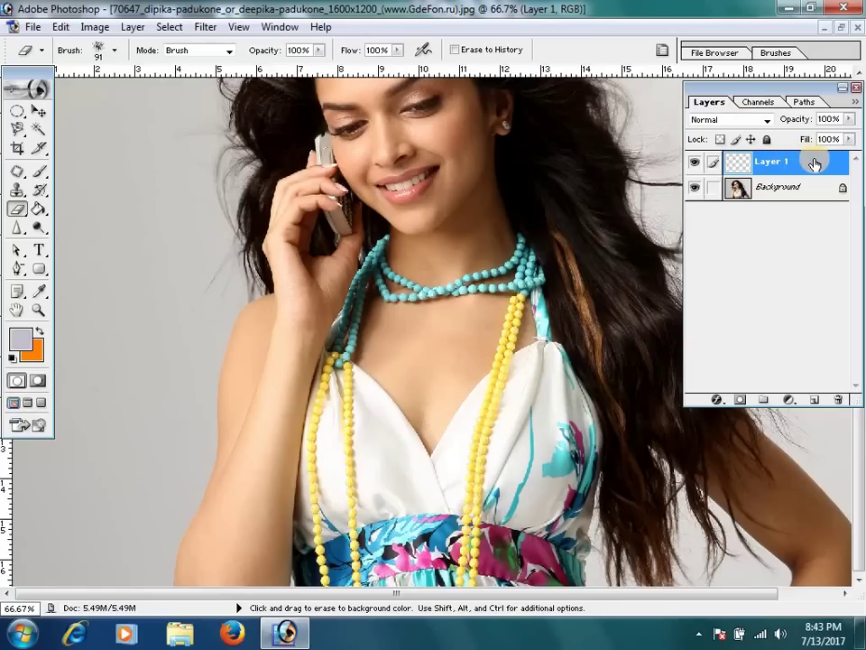
# Step: Delete the empty Layer 1, then clone skin, beads and hair across chest, dress, face and arm
pyautogui.moveTo(814, 163)
pyautogui.mouseDown()
pyautogui.moveTo(707, 344)
pyautogui.moveTo(838, 399)
pyautogui.mouseUp()
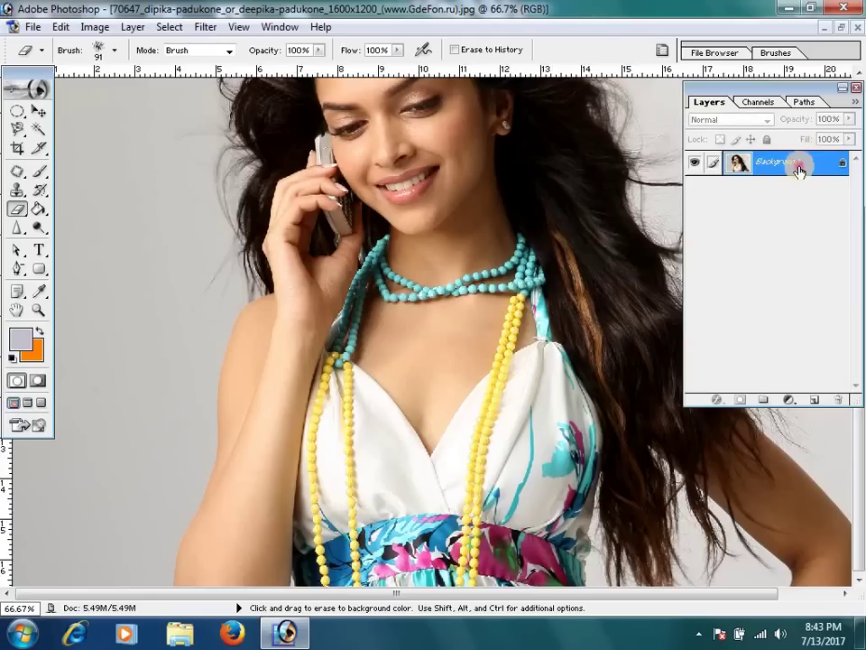
pyautogui.click(17, 190)
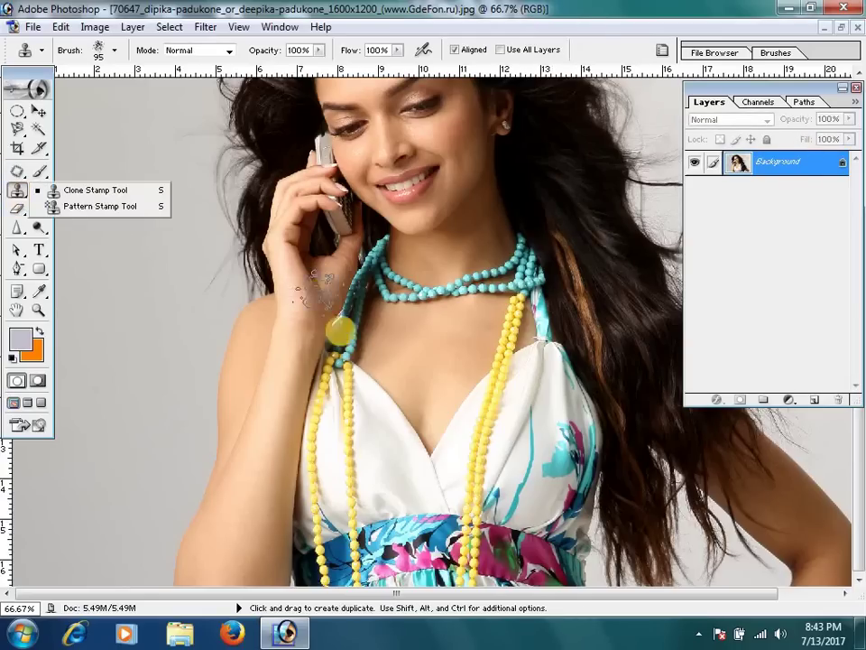
pyautogui.moveTo(368, 407); pyautogui.dragTo(415, 422)
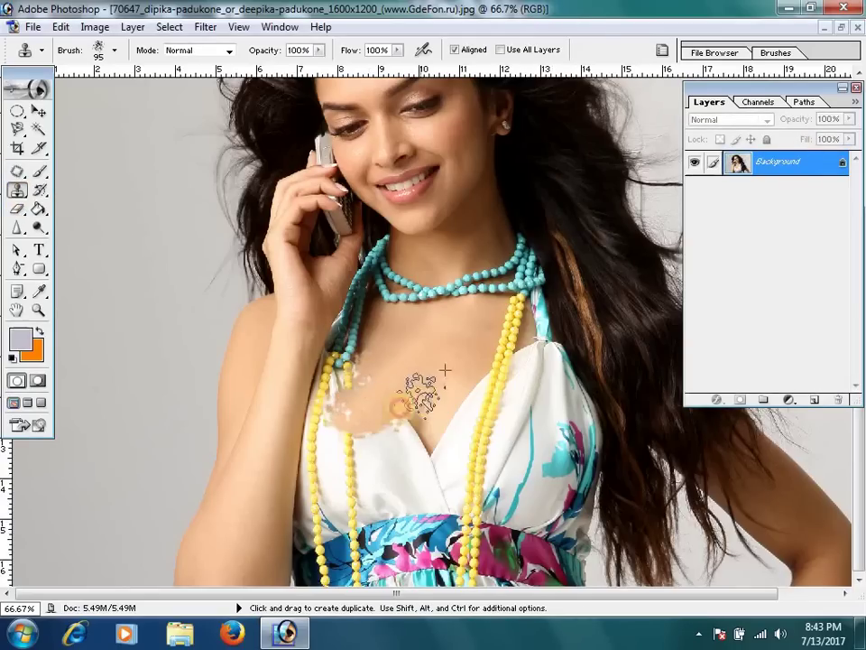
pyautogui.moveTo(544, 340); pyautogui.dragTo(514, 364)
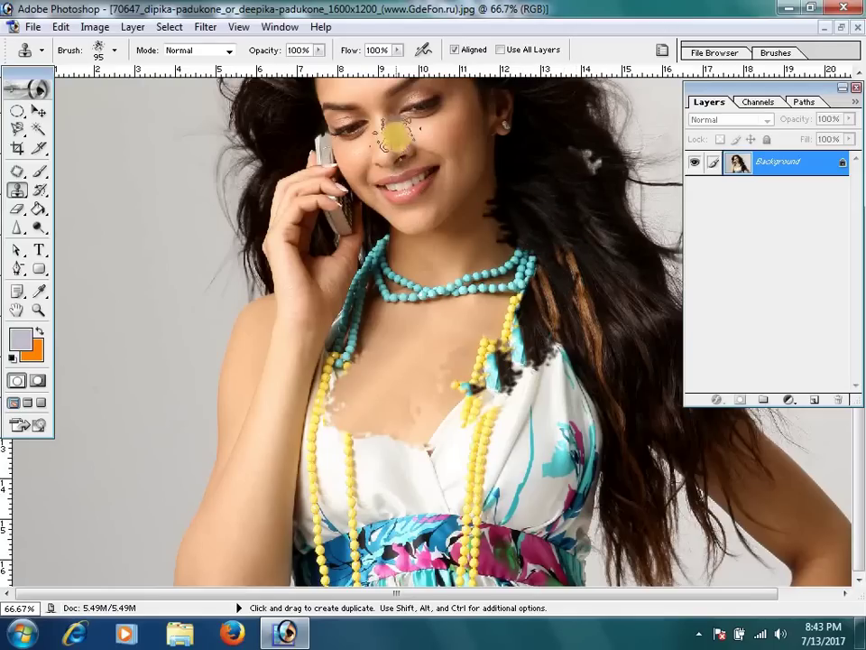
pyautogui.moveTo(316, 127); pyautogui.dragTo(506, 214)
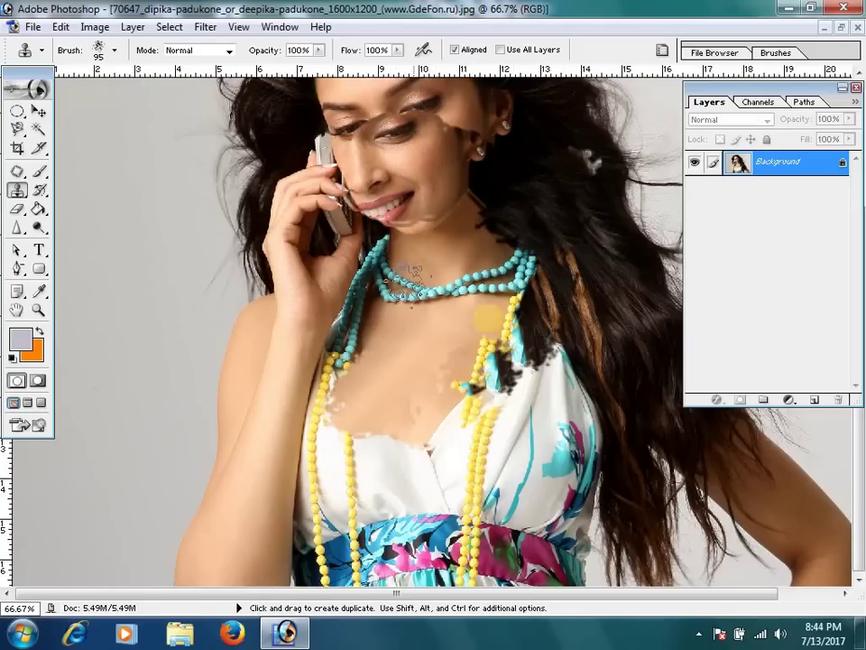
pyautogui.moveTo(285, 302); pyautogui.dragTo(271, 397)
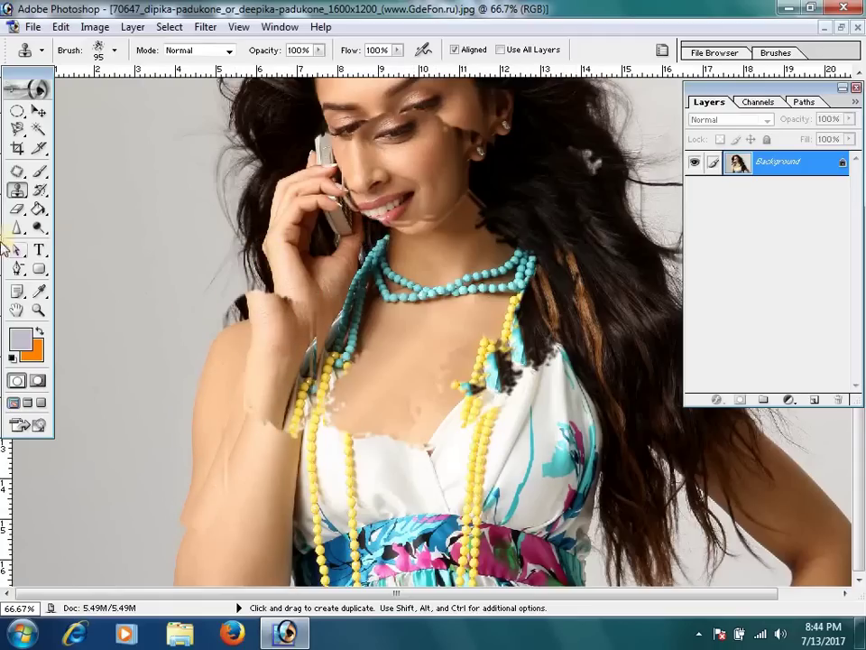
pyautogui.click(16, 210)
# Step: Erase an orange band across chest and arm, then cut transparent streaks with the Background Eraser
pyautogui.click(78, 203)
pyautogui.moveTo(288, 370)
pyautogui.mouseDown()
pyautogui.moveTo(311, 386)
pyautogui.moveTo(536, 348)
pyautogui.mouseUp()
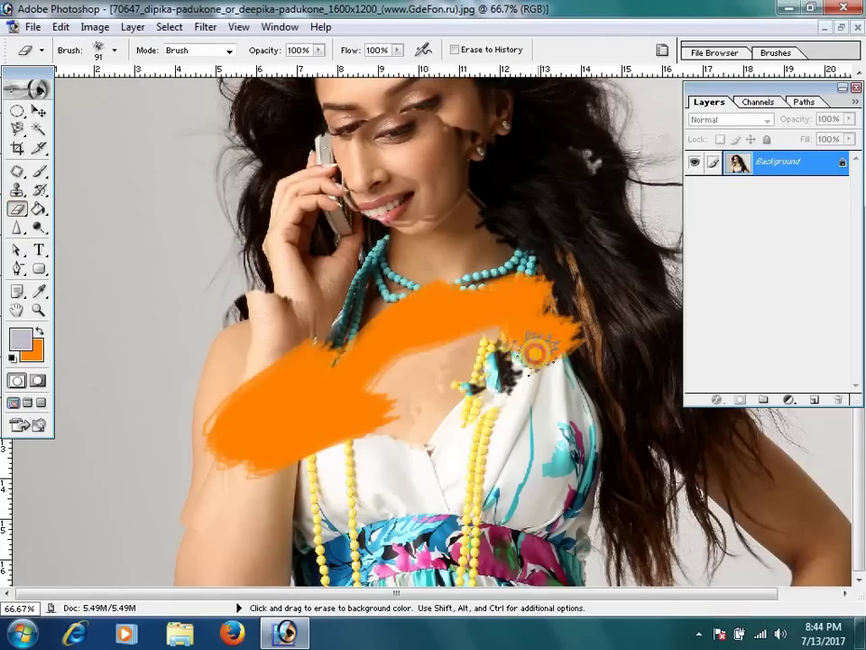
pyautogui.click(15, 208)
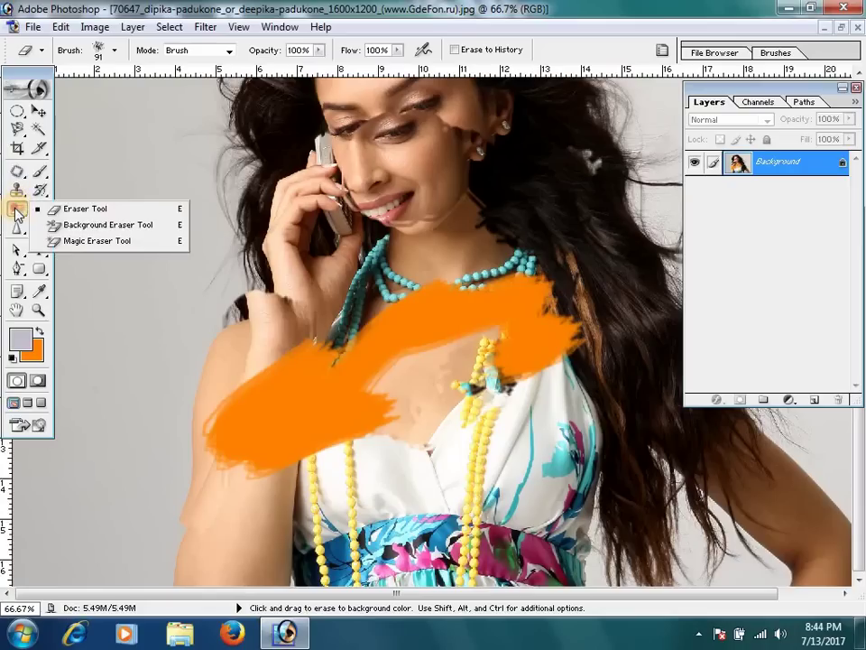
pyautogui.click(99, 225)
pyautogui.moveTo(270, 311)
pyautogui.mouseDown()
pyautogui.moveTo(289, 342)
pyautogui.moveTo(348, 116)
pyautogui.moveTo(375, 210)
pyautogui.moveTo(362, 207)
pyautogui.moveTo(378, 187)
pyautogui.mouseUp()
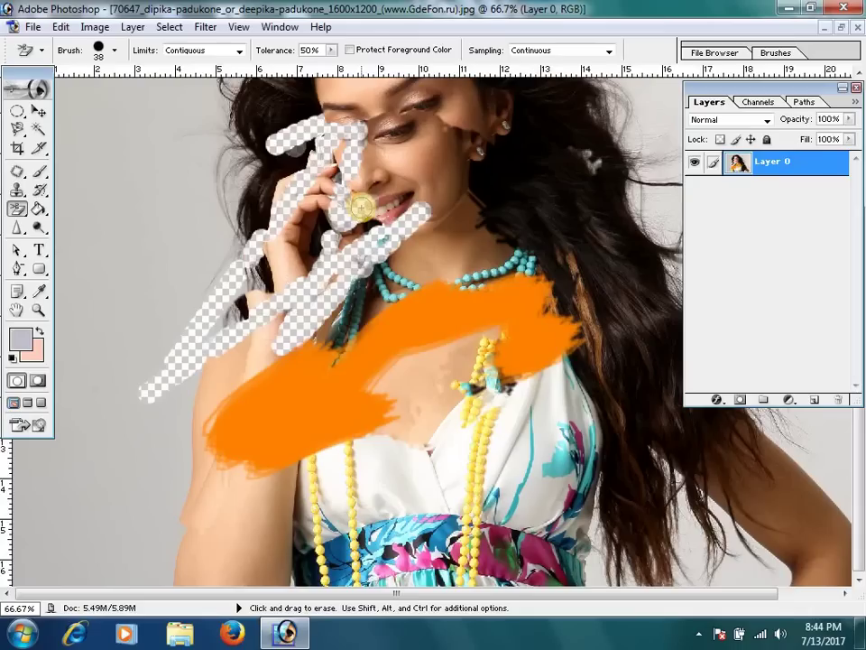
pyautogui.click(41, 191)
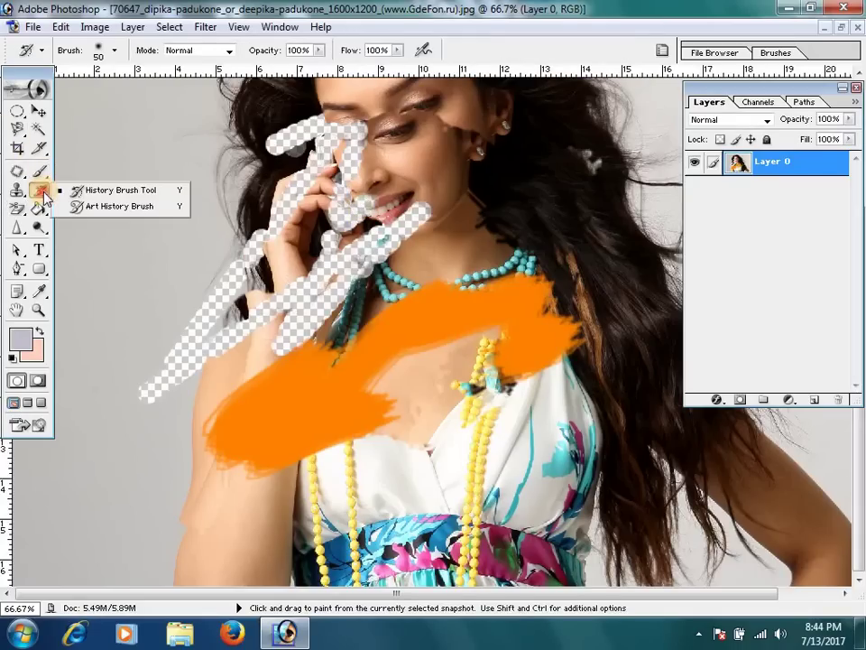
# Step: Select the standard History Brush and set its brush size to 93 px
pyautogui.click(115, 192)
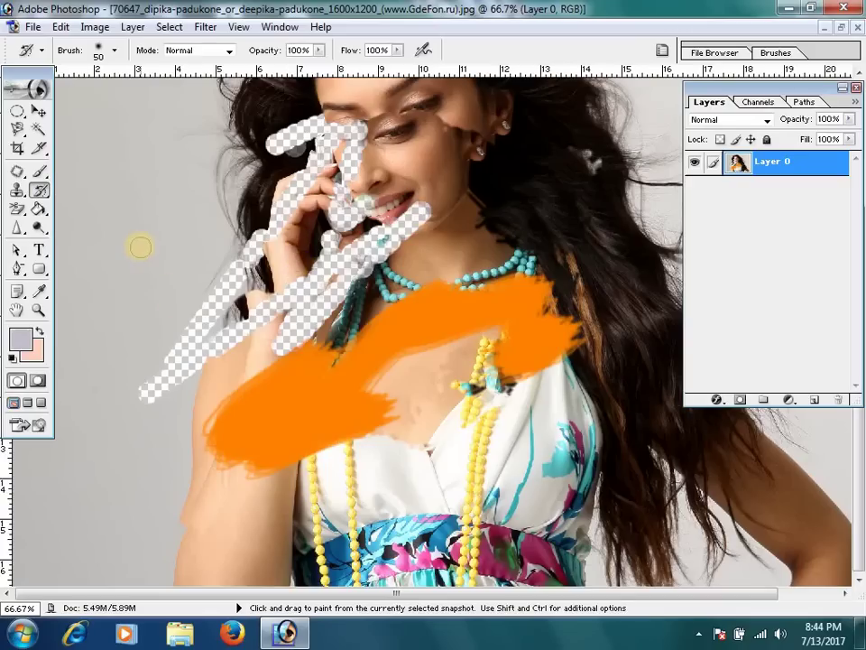
pyautogui.rightClick(140, 242)
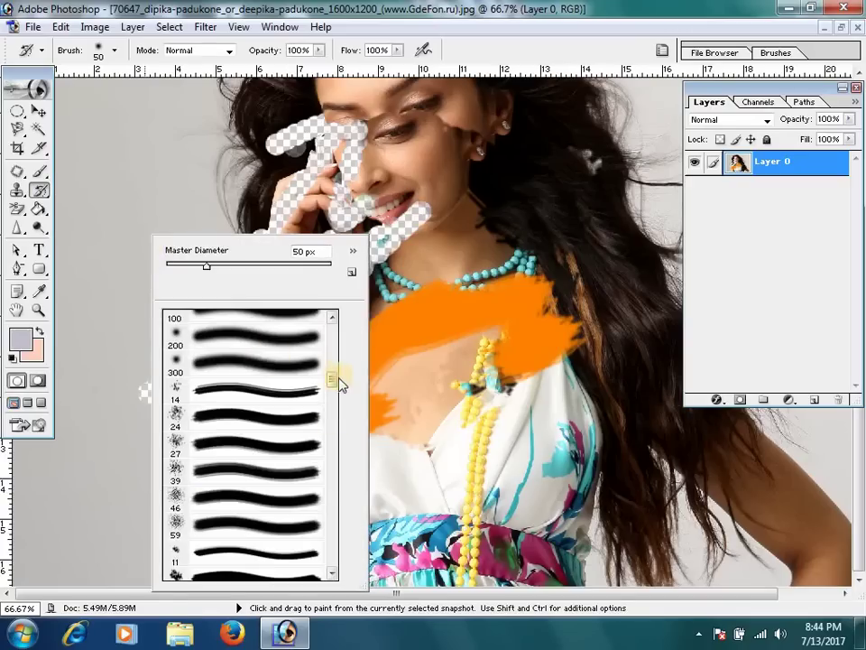
pyautogui.click(263, 336)
pyautogui.moveTo(232, 266); pyautogui.dragTo(207, 267)
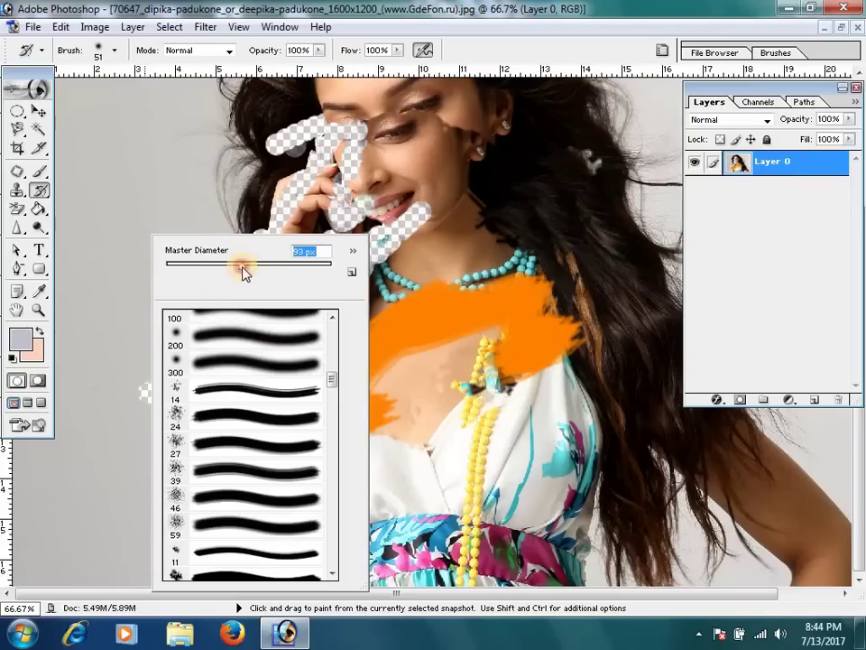
pyautogui.click(457, 97)
# Step: Paint back the face, phone, hand, necklace, arm and chest, removing orange and streaks
pyautogui.moveTo(525, 88)
pyautogui.mouseDown()
pyautogui.moveTo(321, 175)
pyautogui.moveTo(496, 227)
pyautogui.mouseUp()
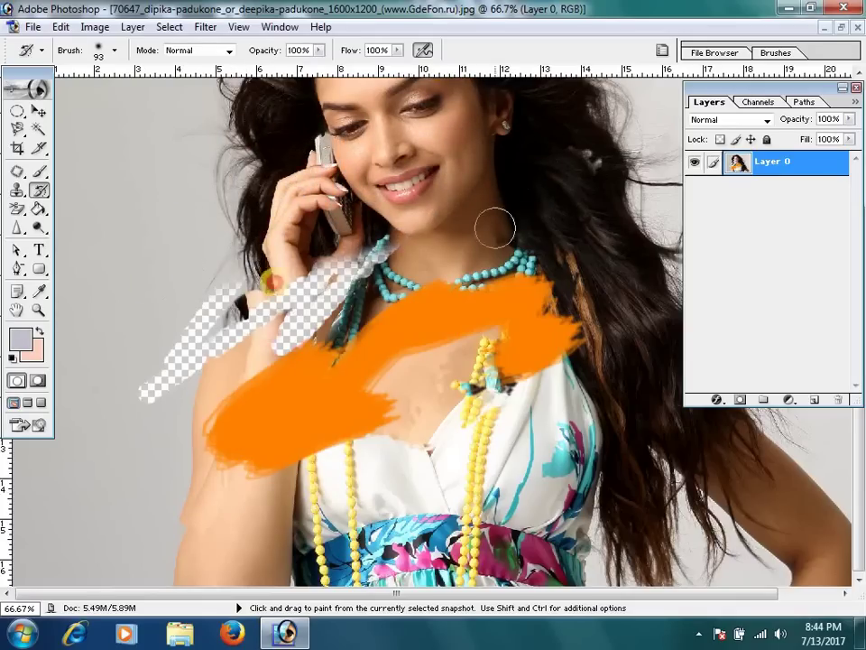
pyautogui.moveTo(397, 270); pyautogui.dragTo(297, 288)
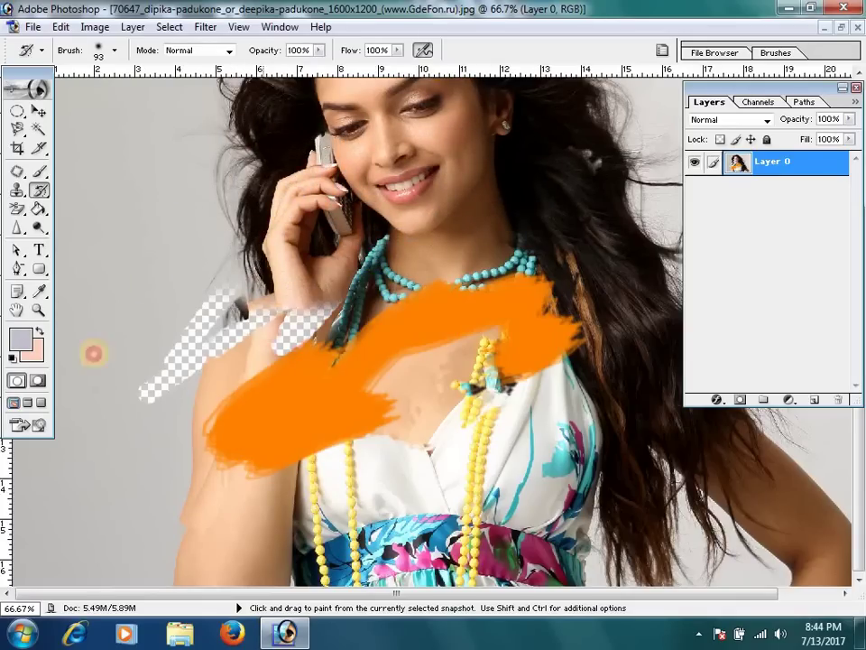
pyautogui.moveTo(94, 354); pyautogui.dragTo(290, 306)
pyautogui.moveTo(368, 354)
pyautogui.mouseDown()
pyautogui.moveTo(248, 438)
pyautogui.moveTo(338, 396)
pyautogui.moveTo(256, 499)
pyautogui.mouseUp()
pyautogui.moveTo(440, 428)
pyautogui.mouseDown()
pyautogui.moveTo(425, 383)
pyautogui.moveTo(387, 354)
pyautogui.moveTo(475, 396)
pyautogui.moveTo(668, 314)
pyautogui.mouseUp()
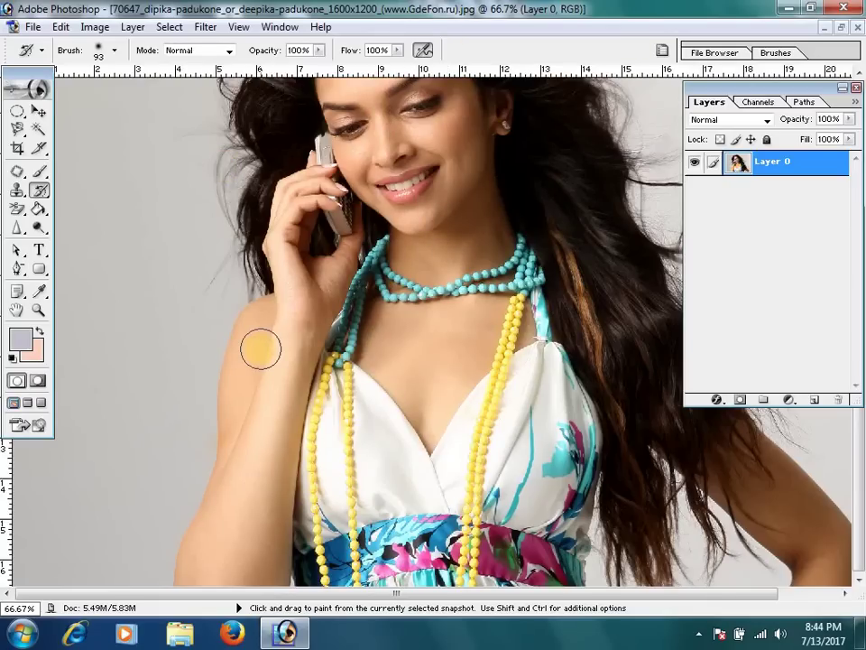
# Step: Switch to the Clone Stamp and dismiss the two missing-source error messages
pyautogui.click(39, 190)
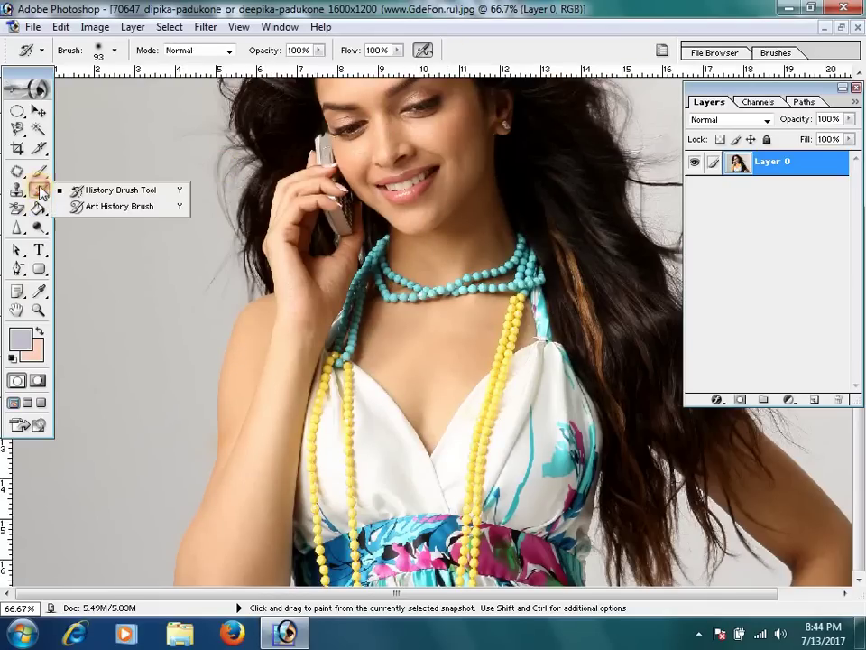
pyautogui.click(112, 194)
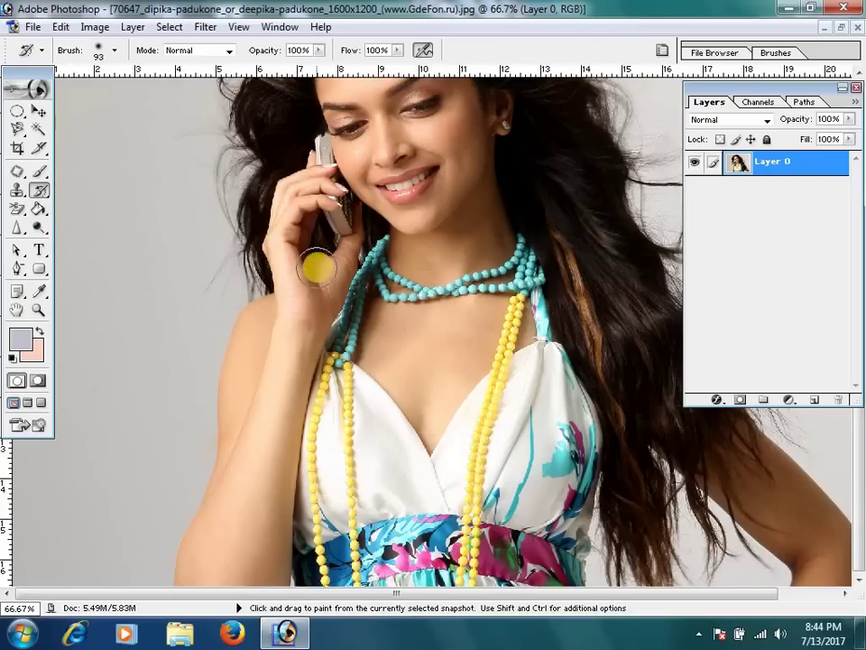
pyautogui.click(17, 192)
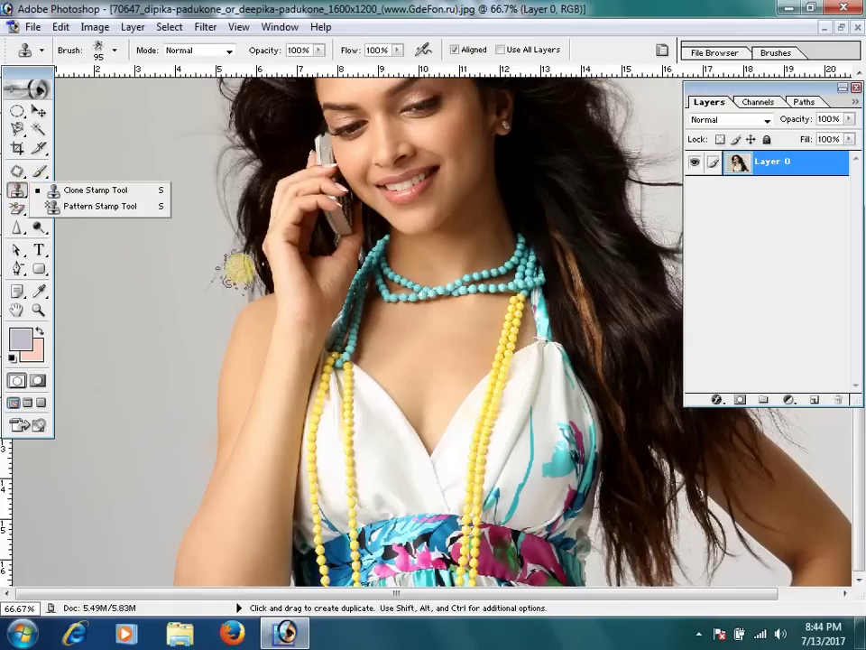
pyautogui.click(79, 188)
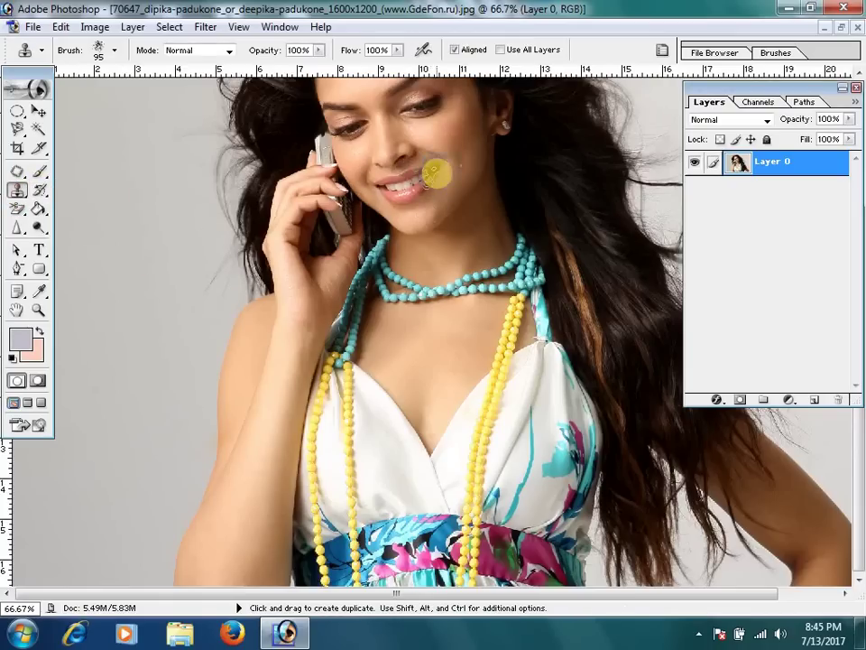
pyautogui.click(449, 400)
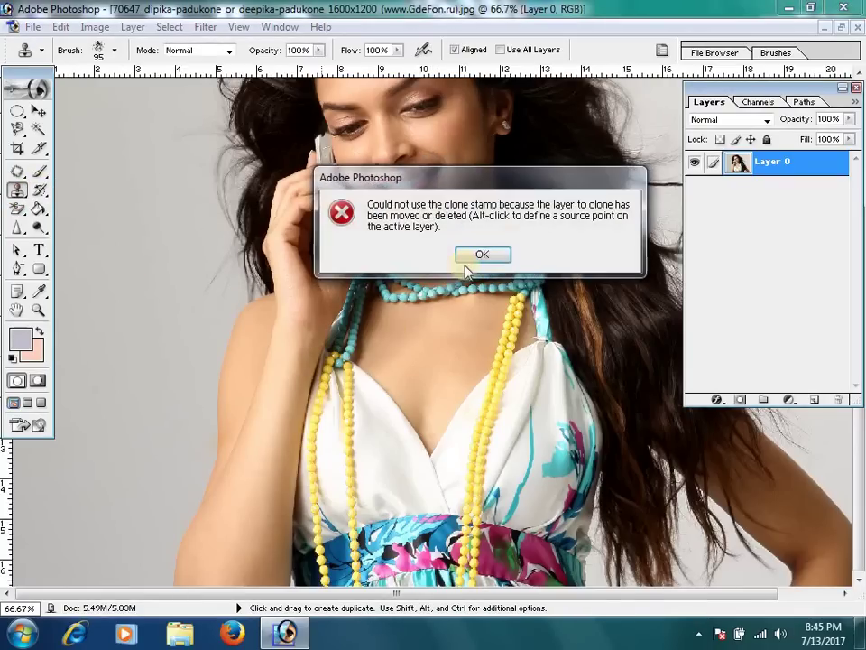
pyautogui.click(482, 253)
pyautogui.click(413, 417)
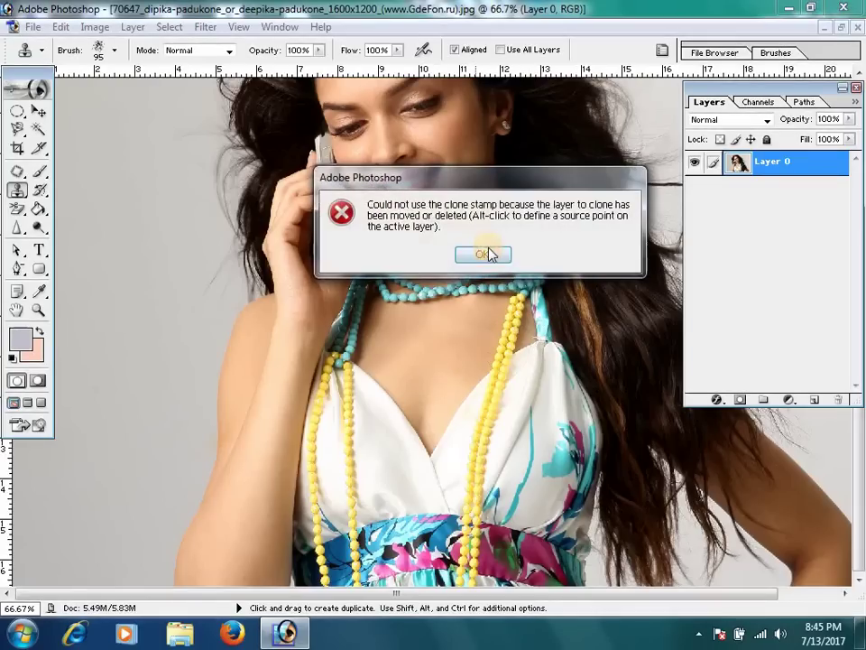
pyautogui.click(482, 254)
# Step: Set the clone source near the chin and clone the head and necklace over the chest
pyautogui.keyDown('alt'); pyautogui.click(475, 250); pyautogui.keyUp('alt')
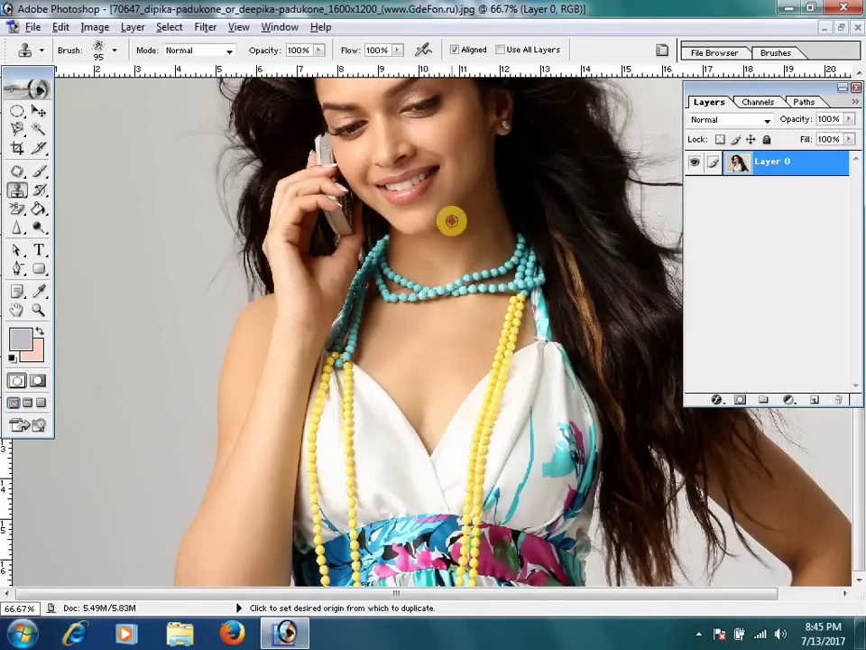
pyautogui.moveTo(461, 370)
pyautogui.mouseDown()
pyautogui.moveTo(218, 222)
pyautogui.moveTo(309, 251)
pyautogui.moveTo(340, 328)
pyautogui.moveTo(280, 281)
pyautogui.mouseUp()
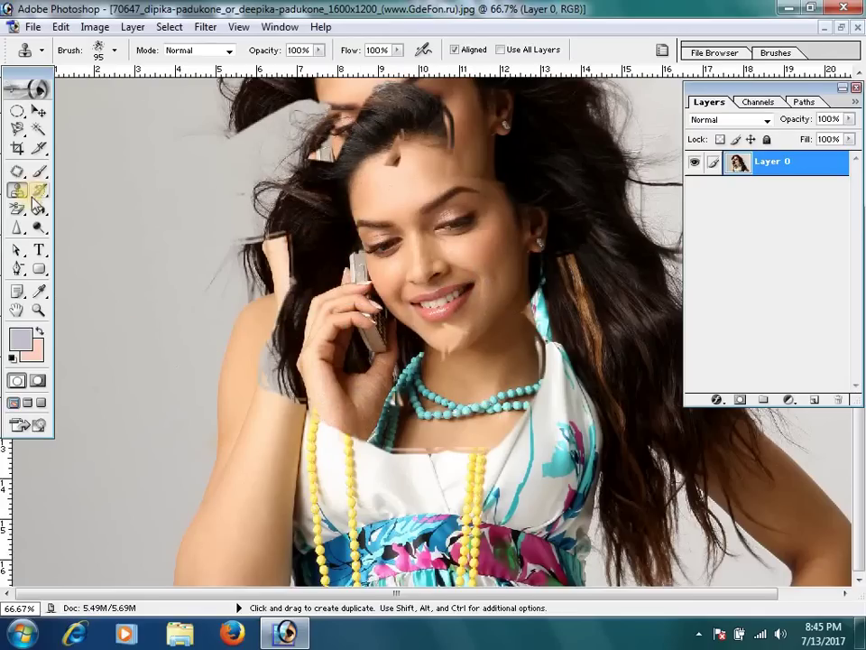
pyautogui.moveTo(35, 197); pyautogui.dragTo(135, 189)
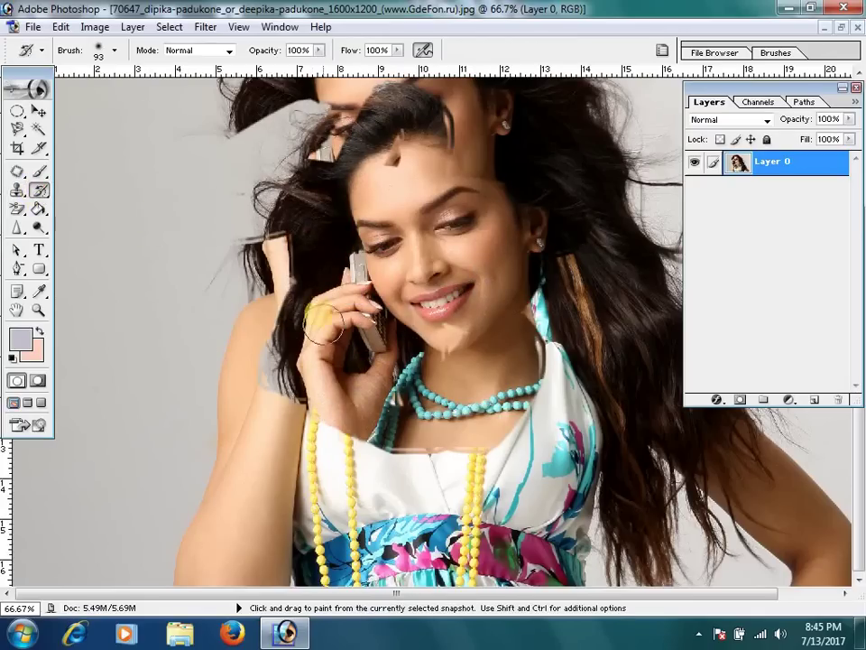
# Step: With a 134 px grassy history brush, restore the forehead, hair, face, hand, necklace and chest
pyautogui.rightClick(221, 239)
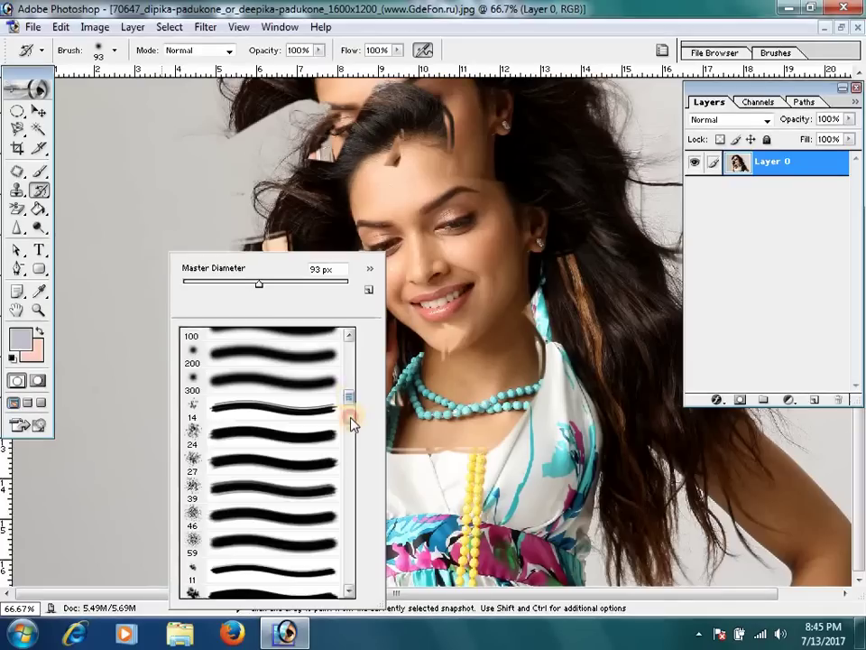
pyautogui.moveTo(351, 420); pyautogui.dragTo(352, 436)
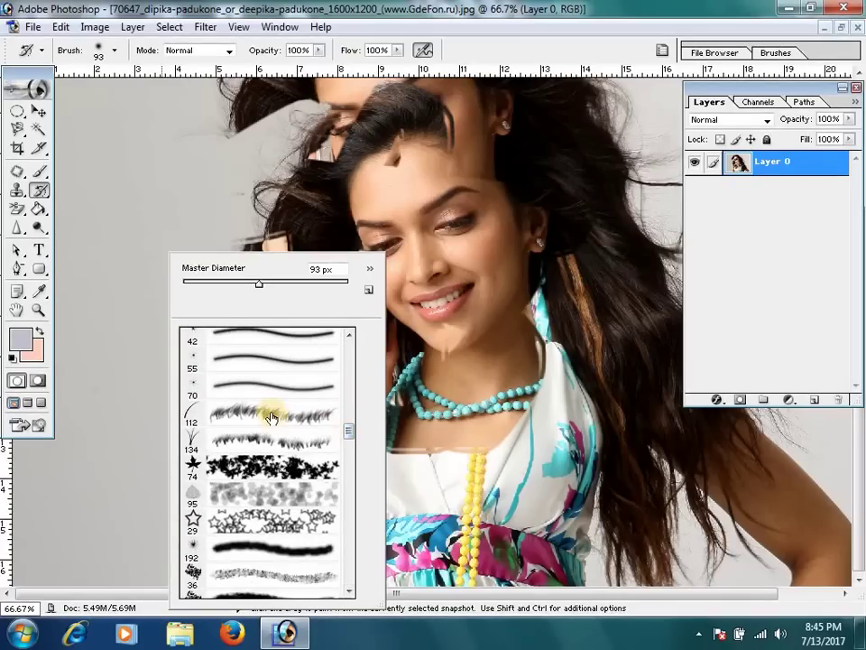
pyautogui.click(257, 440)
pyautogui.moveTo(397, 171)
pyautogui.mouseDown()
pyautogui.moveTo(469, 213)
pyautogui.moveTo(411, 310)
pyautogui.moveTo(344, 200)
pyautogui.moveTo(271, 348)
pyautogui.mouseUp()
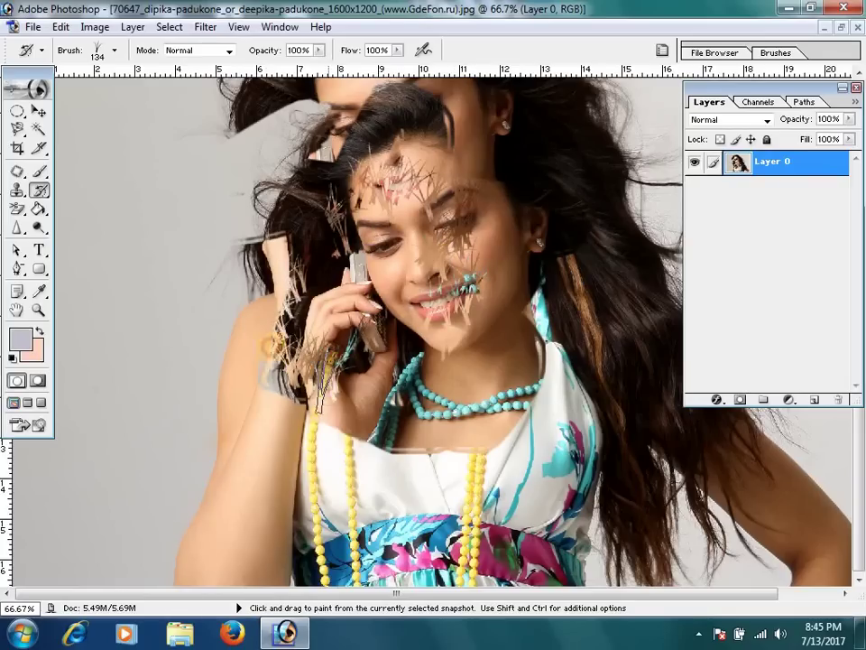
pyautogui.moveTo(276, 585)
pyautogui.mouseDown()
pyautogui.moveTo(464, 396)
pyautogui.moveTo(360, 180)
pyautogui.mouseUp()
pyautogui.moveTo(298, 271)
pyautogui.mouseDown()
pyautogui.moveTo(294, 232)
pyautogui.moveTo(510, 139)
pyautogui.moveTo(198, 127)
pyautogui.moveTo(132, 239)
pyautogui.moveTo(120, 145)
pyautogui.moveTo(328, 175)
pyautogui.moveTo(253, 144)
pyautogui.moveTo(425, 175)
pyautogui.moveTo(532, 140)
pyautogui.moveTo(235, 338)
pyautogui.moveTo(191, 425)
pyautogui.moveTo(504, 408)
pyautogui.moveTo(490, 394)
pyautogui.mouseUp()
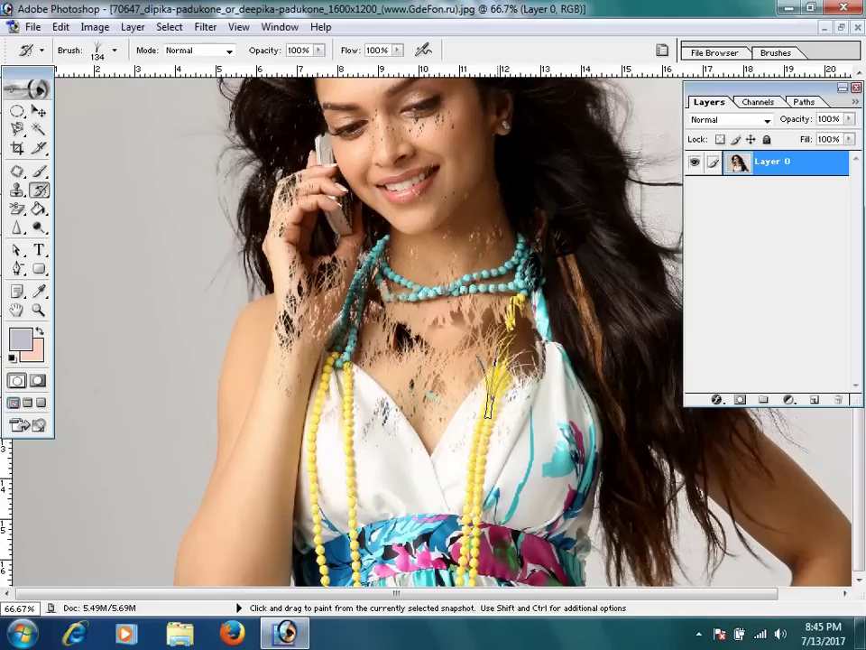
pyautogui.moveTo(489, 408)
pyautogui.mouseDown()
pyautogui.moveTo(379, 288)
pyautogui.moveTo(371, 315)
pyautogui.moveTo(481, 343)
pyautogui.moveTo(493, 390)
pyautogui.mouseUp()
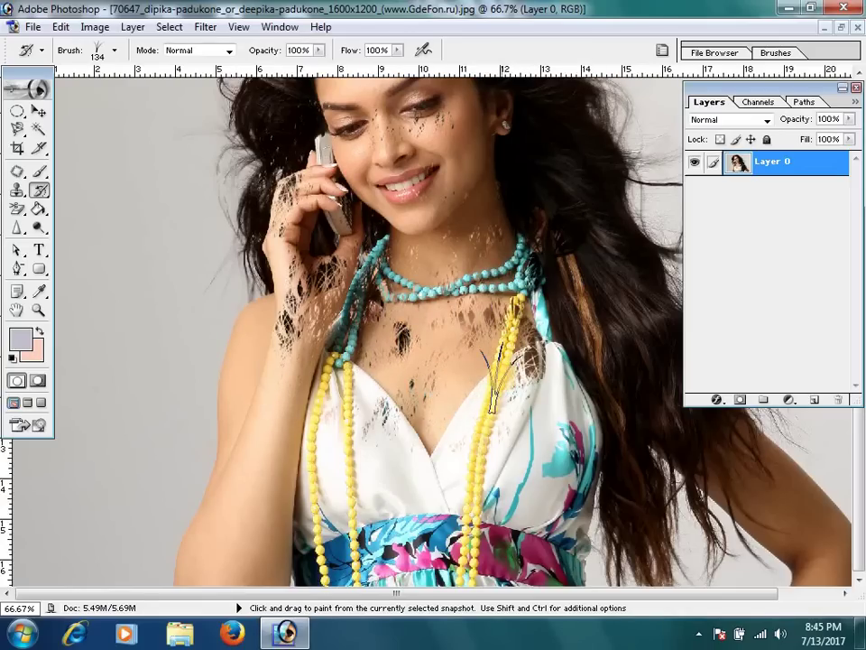
# Step: Switch to a 74 px round brush and paint away the dark splatter on face, hand and chest
pyautogui.rightClick(236, 240)
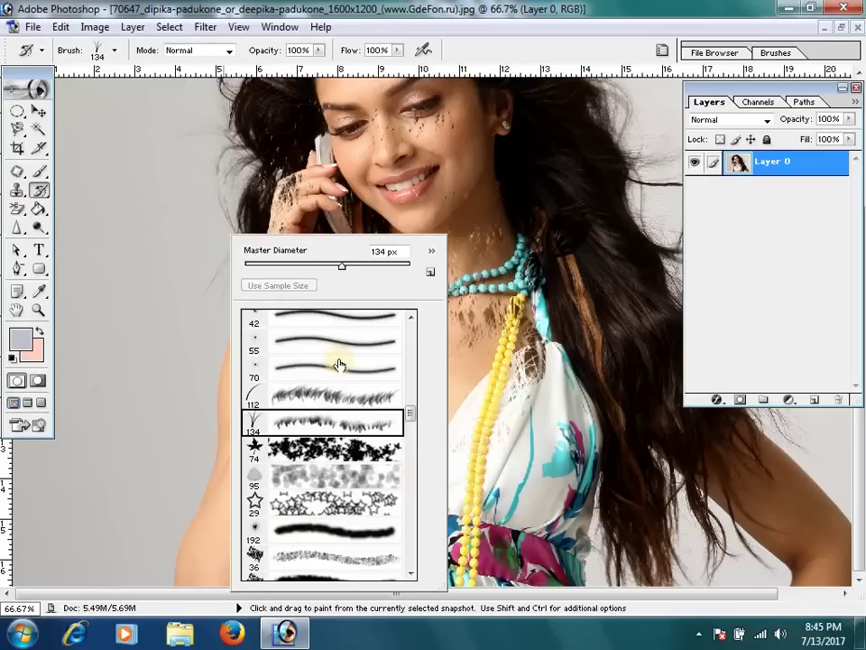
pyautogui.moveTo(410, 415); pyautogui.dragTo(411, 289)
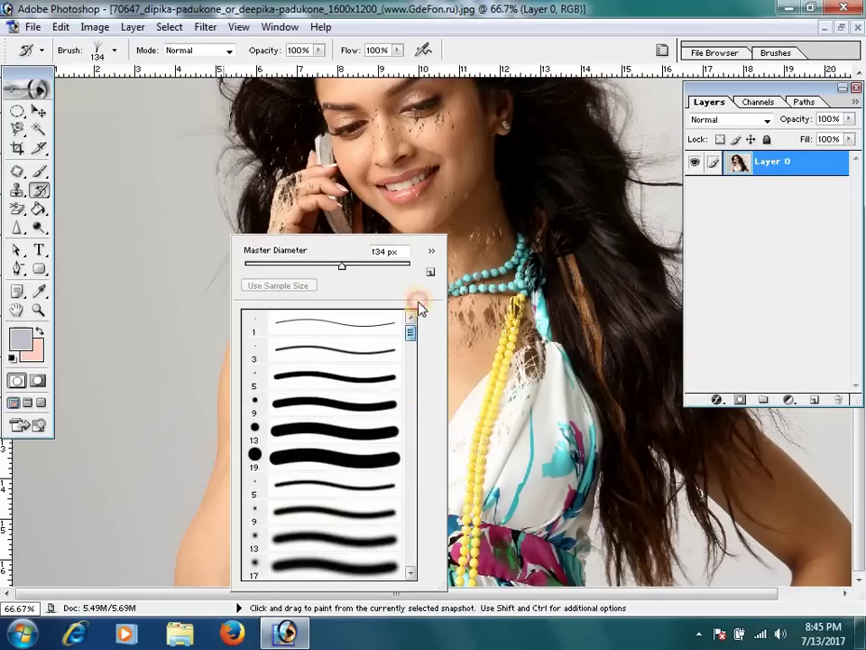
pyautogui.click(373, 460)
pyautogui.moveTo(260, 266); pyautogui.dragTo(305, 265)
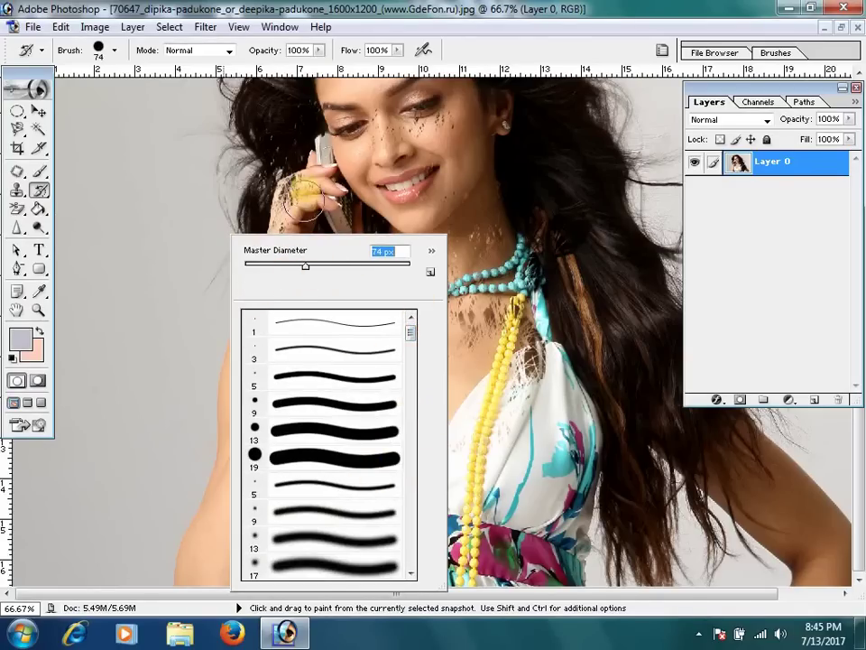
pyautogui.click(230, 149)
pyautogui.moveTo(381, 101)
pyautogui.mouseDown()
pyautogui.moveTo(585, 235)
pyautogui.moveTo(607, 207)
pyautogui.moveTo(563, 342)
pyautogui.moveTo(257, 288)
pyautogui.moveTo(329, 261)
pyautogui.mouseUp()
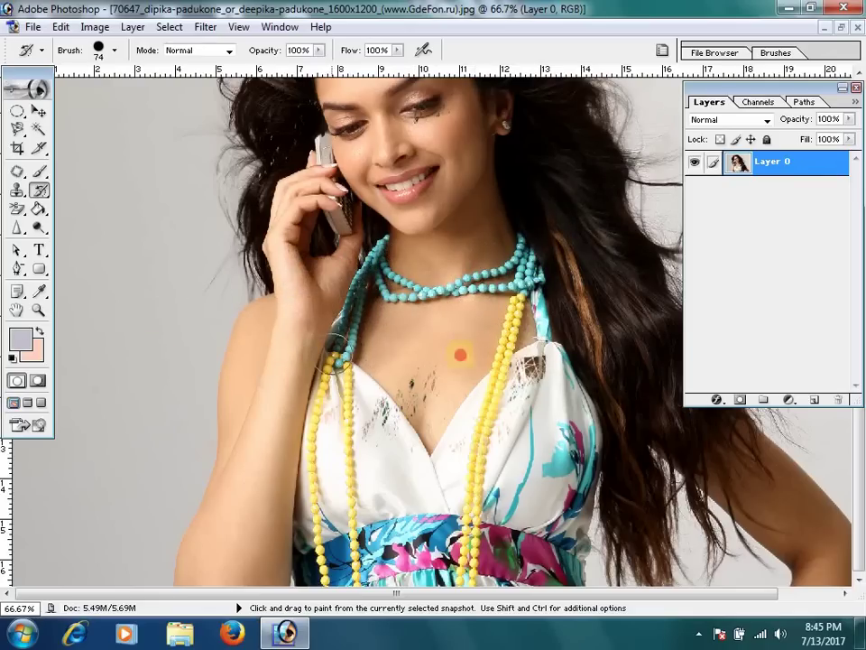
pyautogui.moveTo(348, 441)
pyautogui.mouseDown()
pyautogui.moveTo(493, 386)
pyautogui.moveTo(506, 454)
pyautogui.moveTo(437, 454)
pyautogui.moveTo(478, 408)
pyautogui.mouseUp()
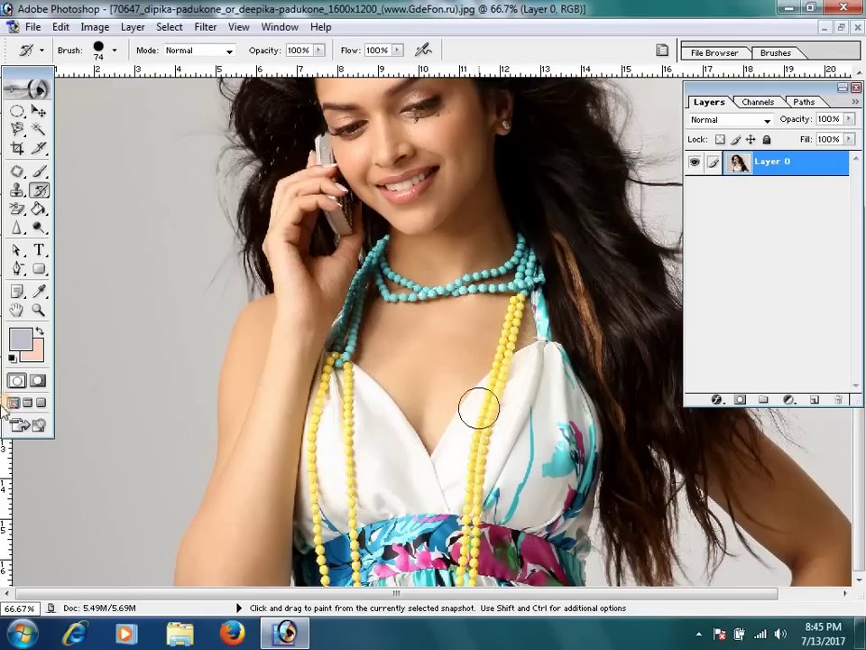
# Step: Select the Art History Brush at 74 px and paint painterly smudges over the phone and hand
pyautogui.click(37, 187)
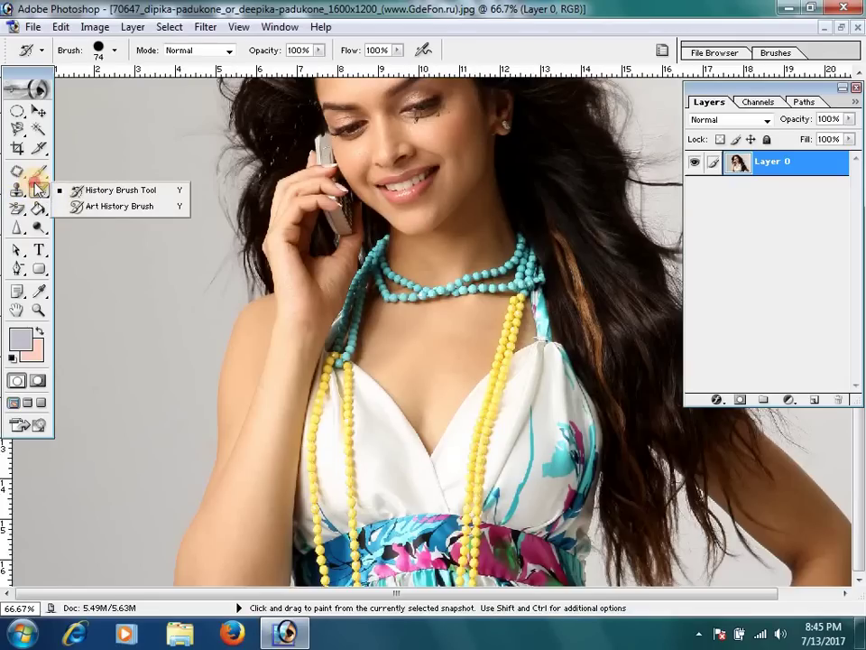
pyautogui.click(100, 207)
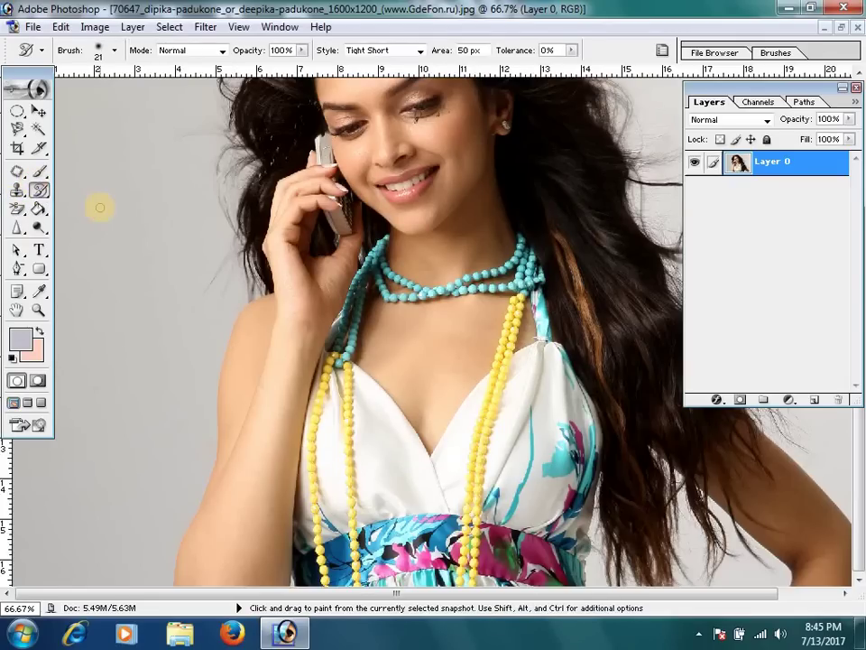
pyautogui.rightClick(379, 220)
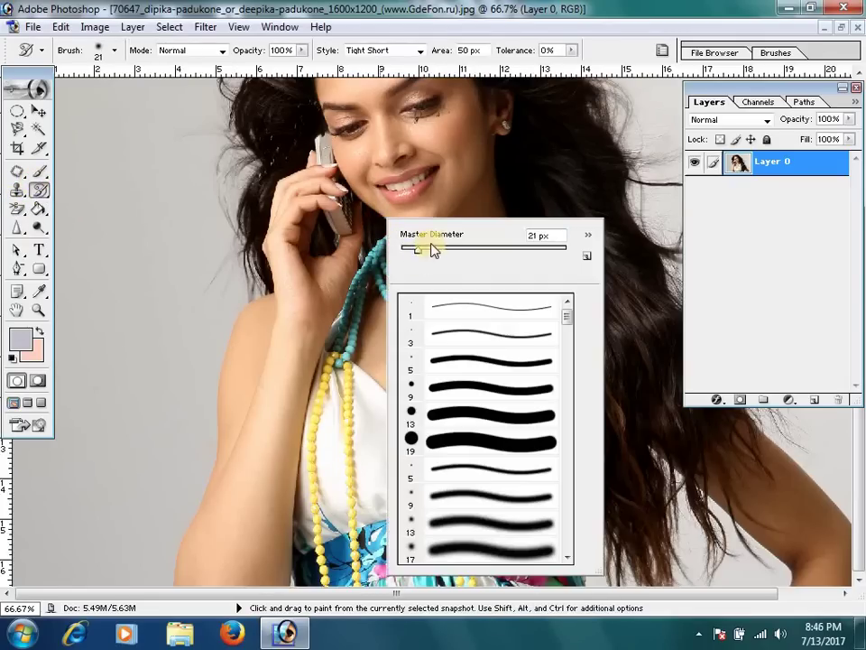
pyautogui.click(462, 252)
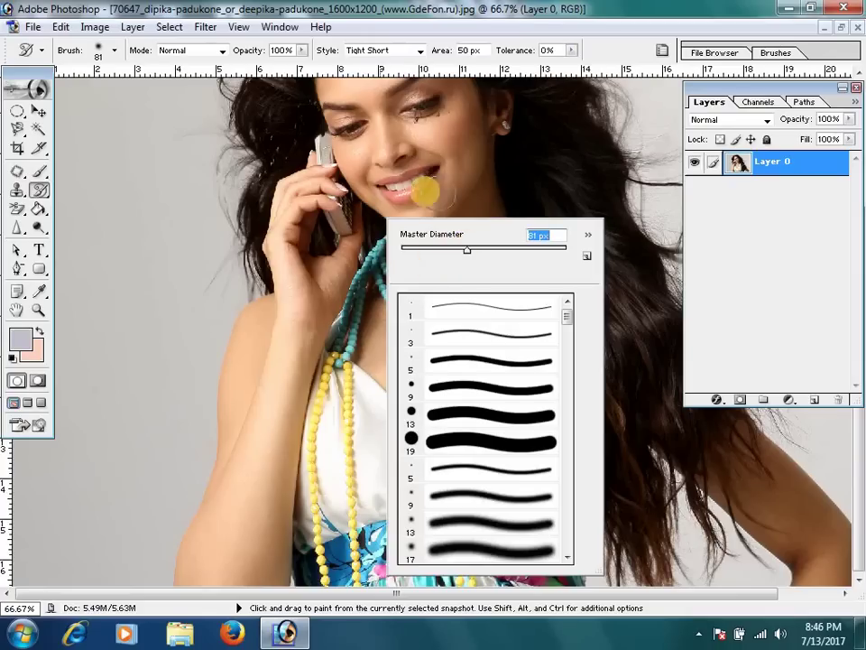
pyautogui.click(462, 251)
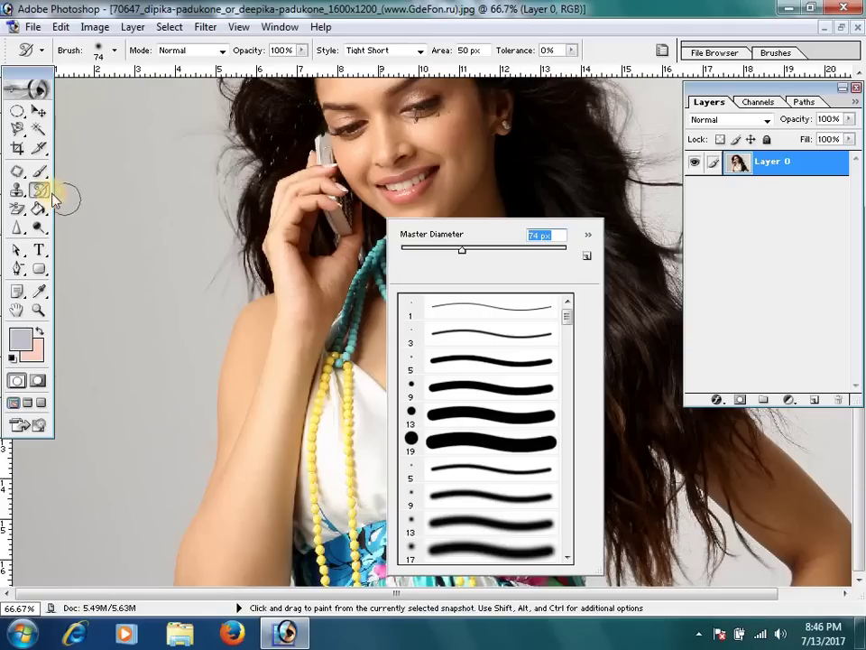
pyautogui.moveTo(400, 146)
pyautogui.mouseDown()
pyautogui.moveTo(371, 200)
pyautogui.moveTo(380, 290)
pyautogui.moveTo(452, 311)
pyautogui.moveTo(361, 235)
pyautogui.mouseUp()
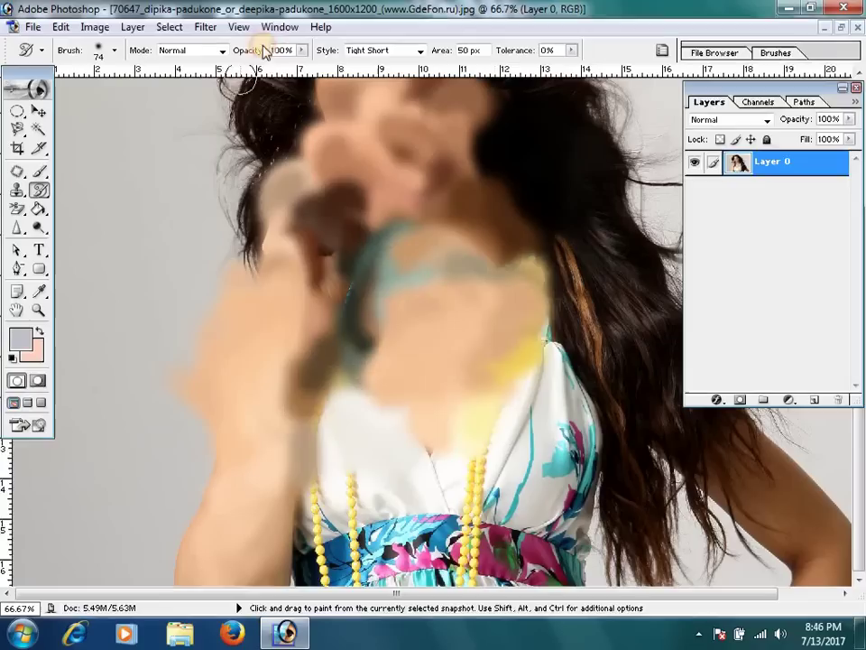
# Step: Paint Tight Long strokes across the portrait, then Dab strokes on the face
pyautogui.click(364, 52)
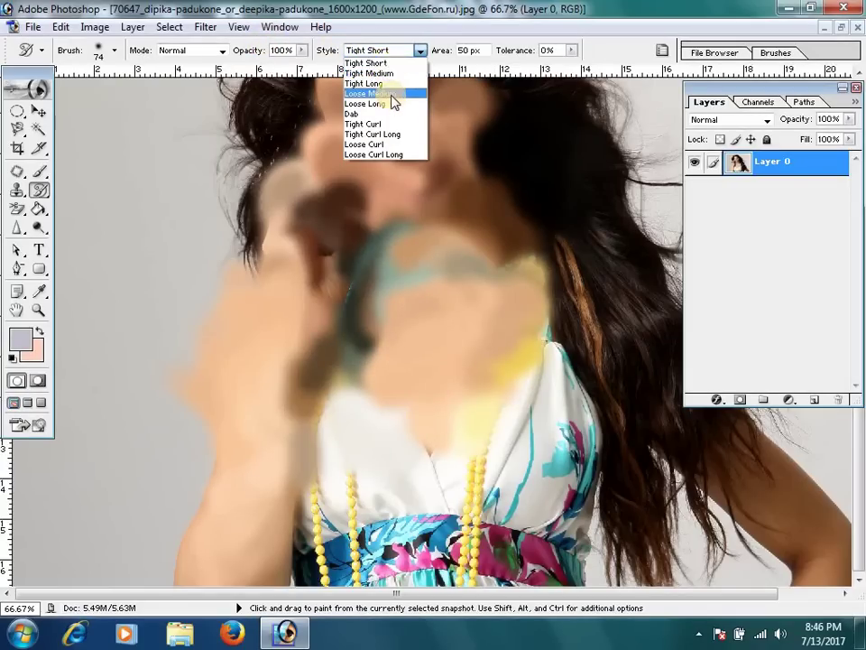
pyautogui.click(364, 83)
pyautogui.moveTo(403, 314)
pyautogui.mouseDown()
pyautogui.moveTo(464, 329)
pyautogui.moveTo(277, 268)
pyautogui.moveTo(310, 211)
pyautogui.mouseUp()
pyautogui.click(379, 50)
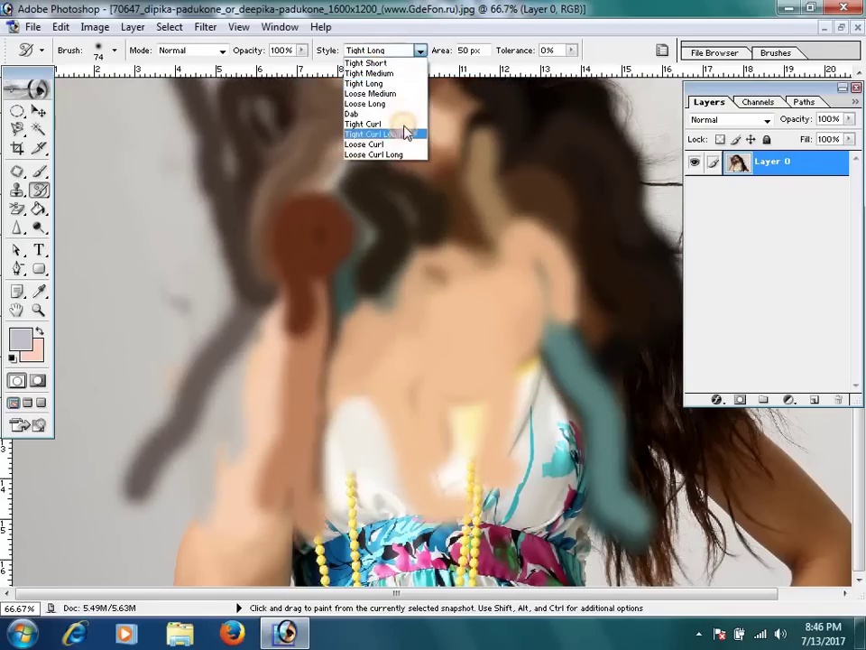
pyautogui.click(386, 115)
pyautogui.moveTo(456, 166)
pyautogui.mouseDown()
pyautogui.moveTo(472, 332)
pyautogui.moveTo(406, 187)
pyautogui.mouseUp()
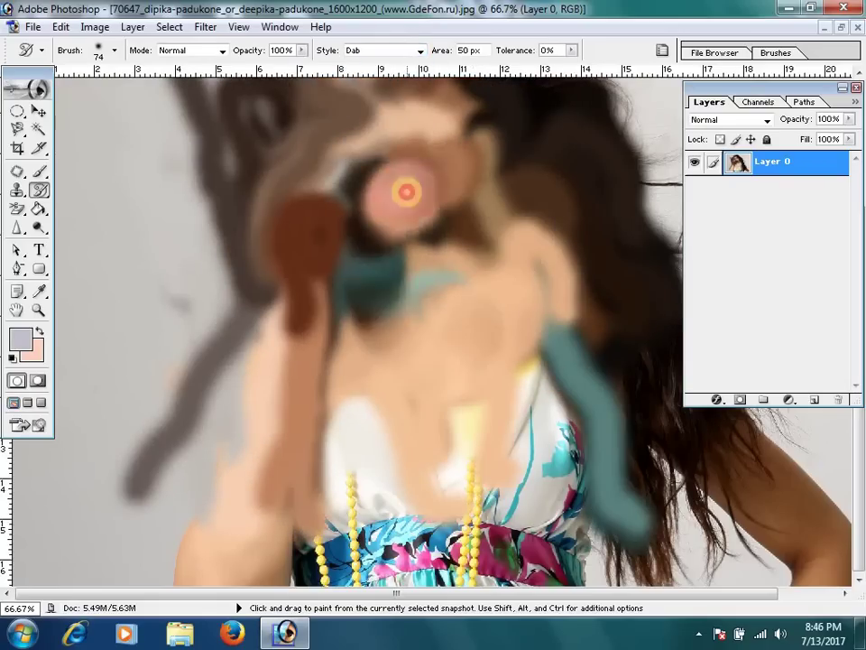
# Step: Enlarge the brush to 118 px for big dabs, then paint Loose Curl strokes
pyautogui.rightClick(406, 188)
pyautogui.click(511, 206)
pyautogui.moveTo(396, 135)
pyautogui.mouseDown()
pyautogui.moveTo(532, 333)
pyautogui.moveTo(393, 127)
pyautogui.mouseUp()
pyautogui.click(370, 51)
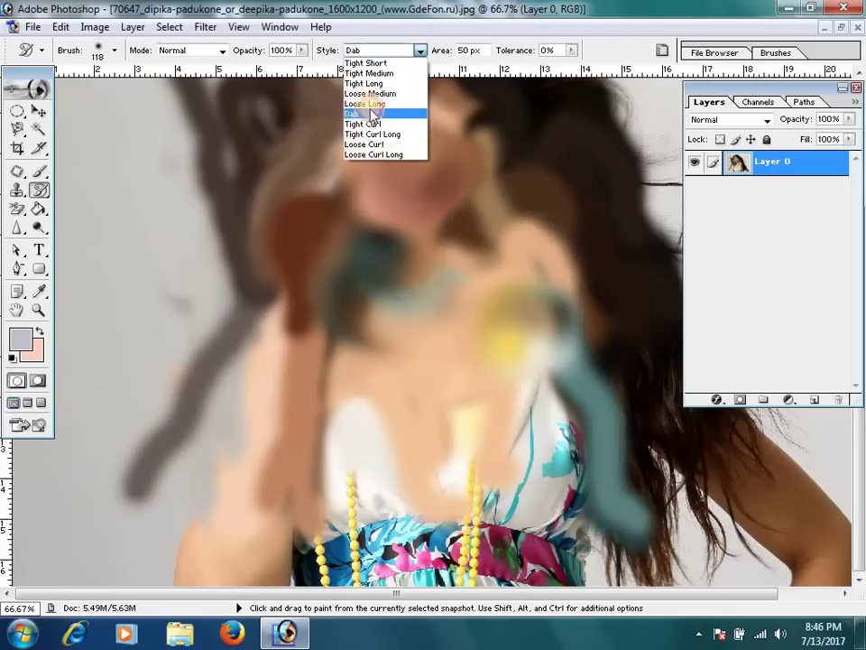
pyautogui.click(367, 144)
pyautogui.moveTo(414, 187)
pyautogui.mouseDown()
pyautogui.moveTo(433, 204)
pyautogui.moveTo(429, 232)
pyautogui.mouseUp()
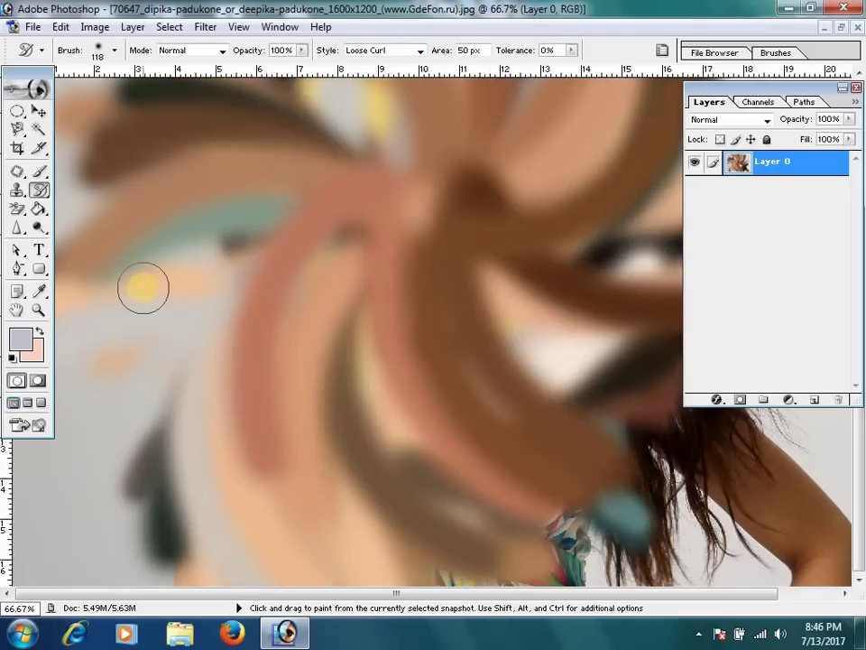
# Step: Restore a sharp strip across the face with the plain History Brush
pyautogui.click(38, 189)
pyautogui.click(99, 192)
pyautogui.moveTo(218, 220)
pyautogui.mouseDown()
pyautogui.moveTo(572, 93)
pyautogui.moveTo(555, 193)
pyautogui.mouseUp()
# Step: Restore the face, neck and left background with a 363 px History Brush
pyautogui.rightClick(361, 325)
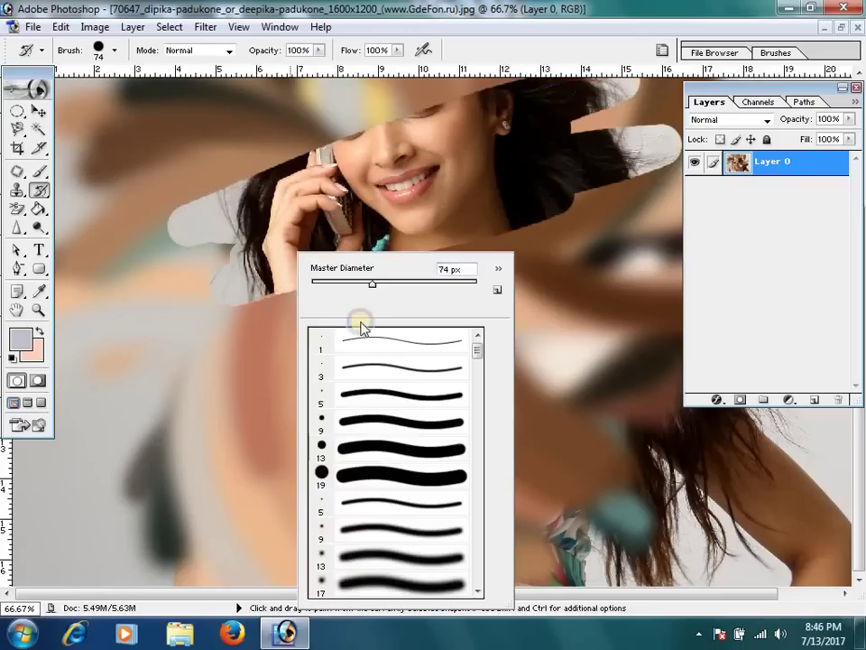
pyautogui.click(451, 285)
pyautogui.moveTo(445, 213)
pyautogui.mouseDown()
pyautogui.moveTo(328, 184)
pyautogui.moveTo(151, 110)
pyautogui.moveTo(128, 424)
pyautogui.moveTo(146, 274)
pyautogui.mouseUp()
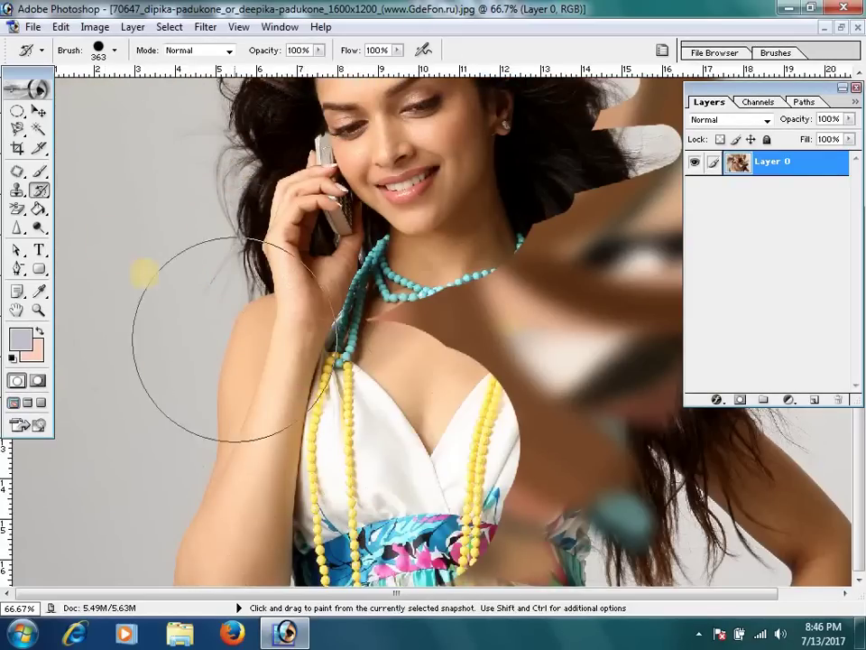
pyautogui.rightClick(41, 191)
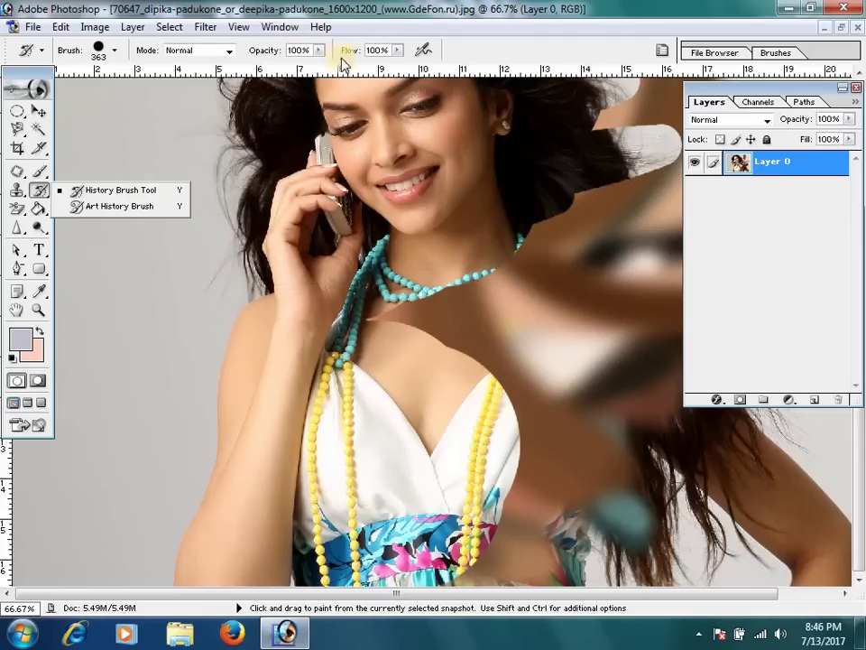
pyautogui.click(280, 28)
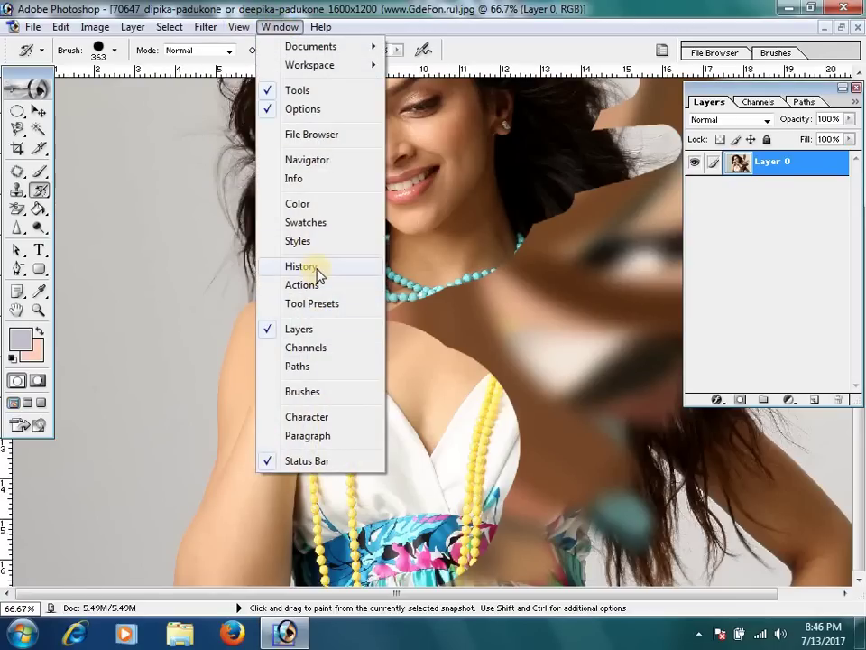
# Step: Show an enlarged History panel and step back through the art history and history brush states
pyautogui.click(316, 269)
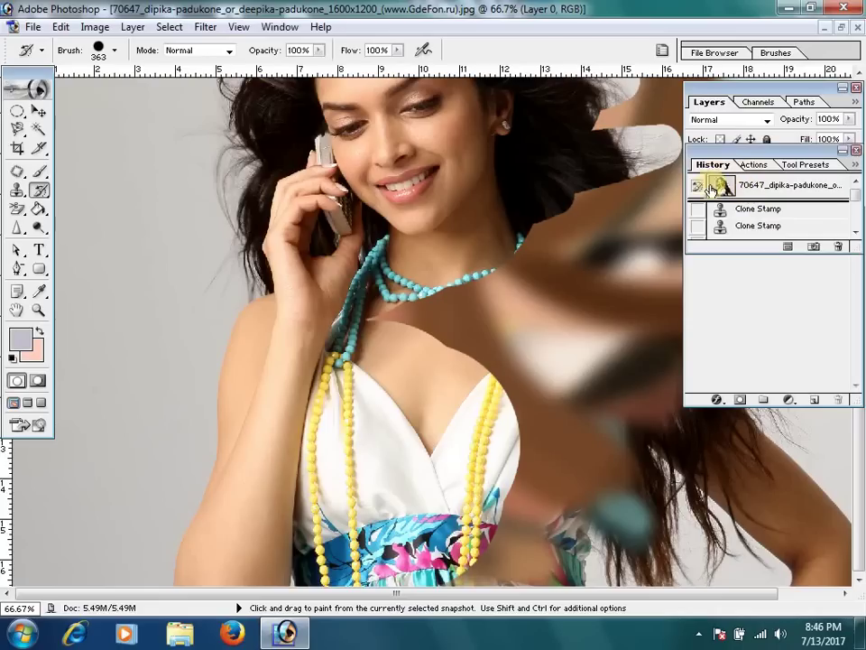
pyautogui.moveTo(854, 246); pyautogui.dragTo(859, 447)
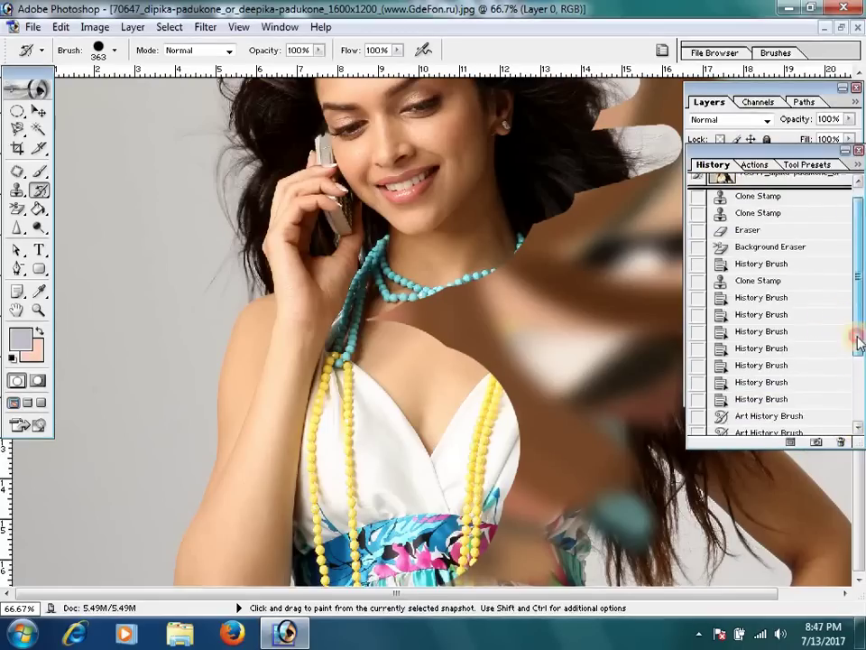
pyautogui.scroll(-2, 860, 421)
pyautogui.click(766, 408)
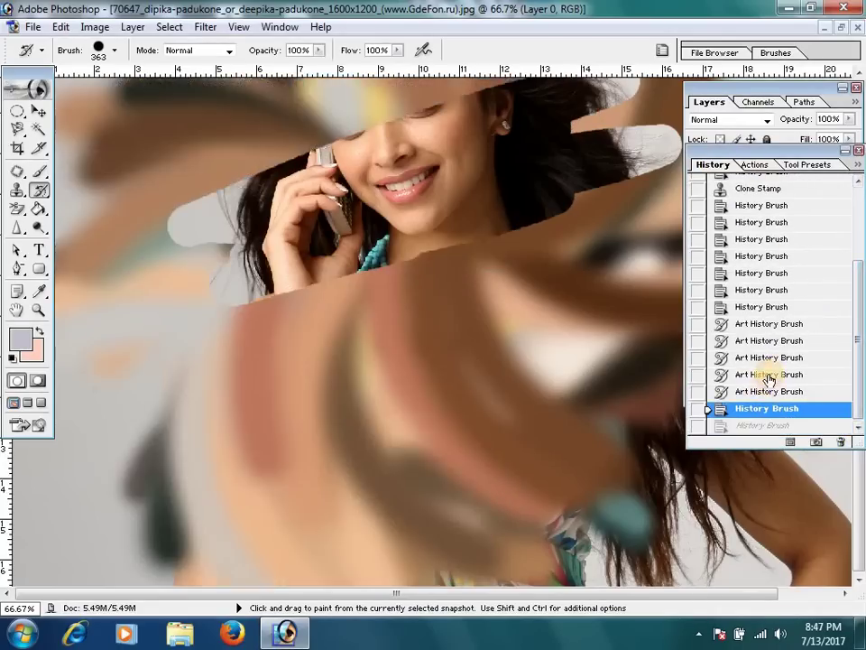
pyautogui.click(772, 373)
pyautogui.click(774, 340)
pyautogui.click(782, 301)
pyautogui.click(783, 273)
pyautogui.click(785, 238)
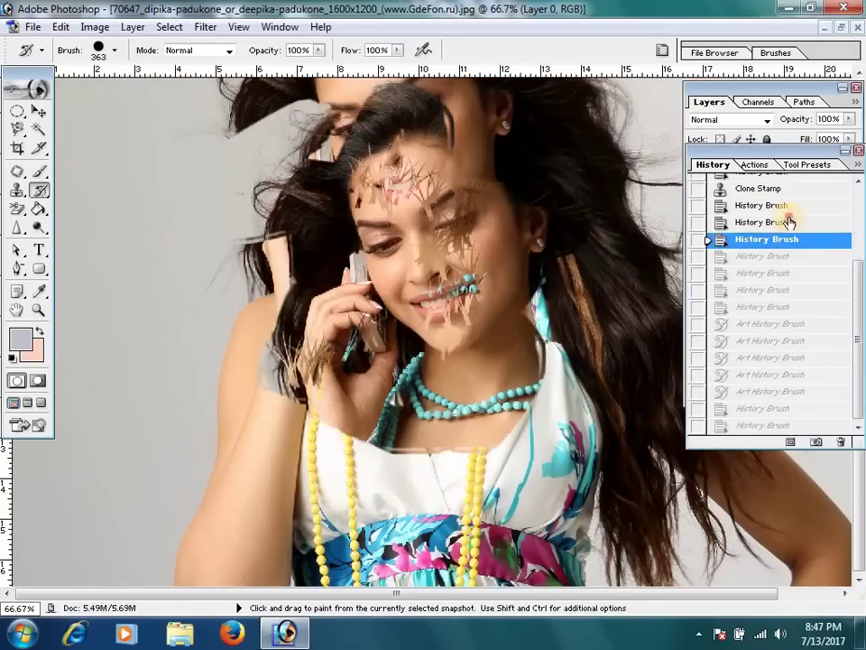
pyautogui.click(799, 202)
# Step: Compare earlier states, jumping between the Background Eraser state and the original snapshot
pyautogui.scroll(2, 813, 233)
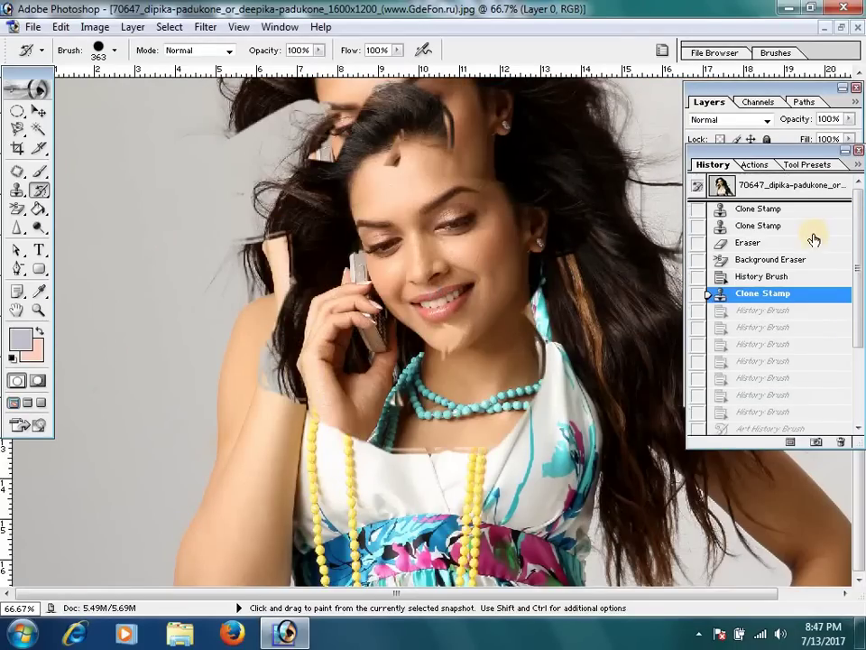
pyautogui.click(794, 212)
pyautogui.click(785, 293)
pyautogui.click(783, 326)
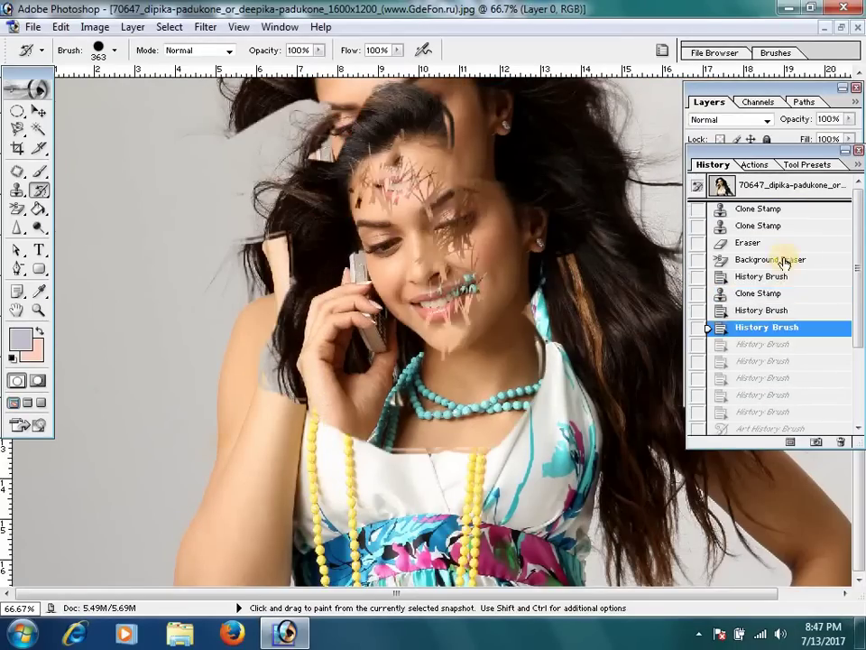
pyautogui.click(783, 259)
pyautogui.click(792, 226)
pyautogui.click(796, 185)
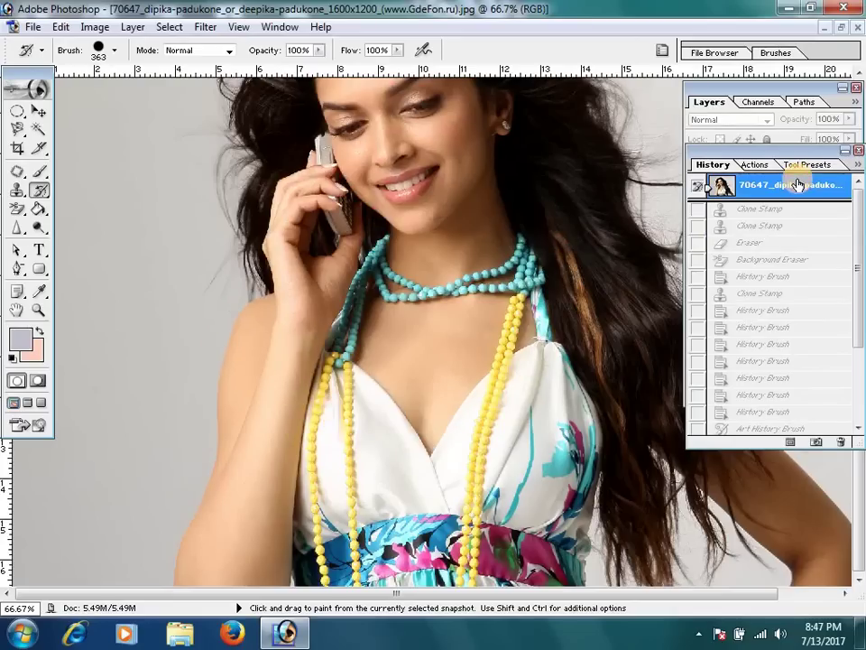
# Step: Step through the clone and history brush states, then revert to the original snapshot
pyautogui.click(792, 226)
pyautogui.click(785, 294)
pyautogui.click(783, 326)
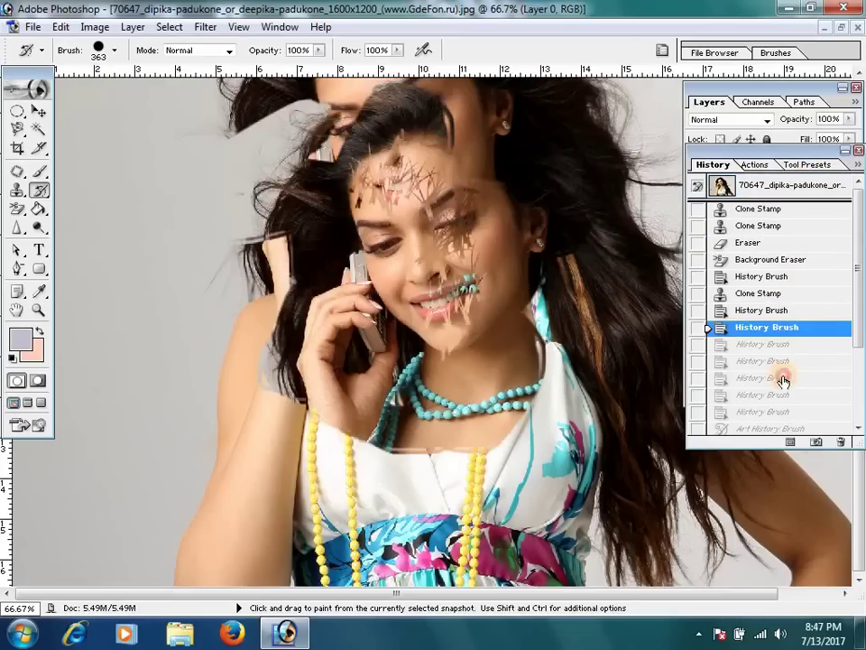
pyautogui.click(780, 378)
pyautogui.click(778, 397)
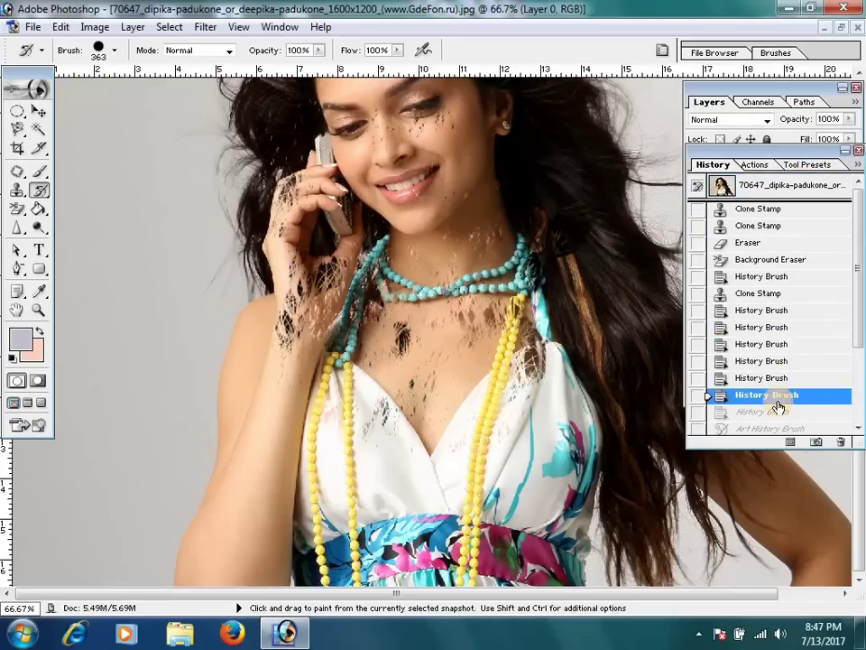
pyautogui.click(792, 278)
pyautogui.click(790, 226)
pyautogui.click(809, 209)
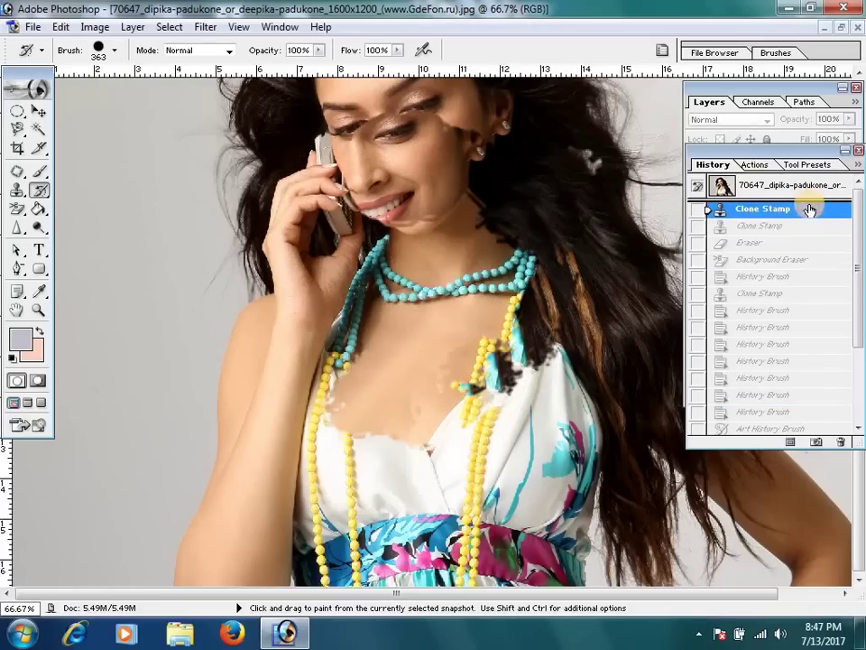
pyautogui.click(758, 189)
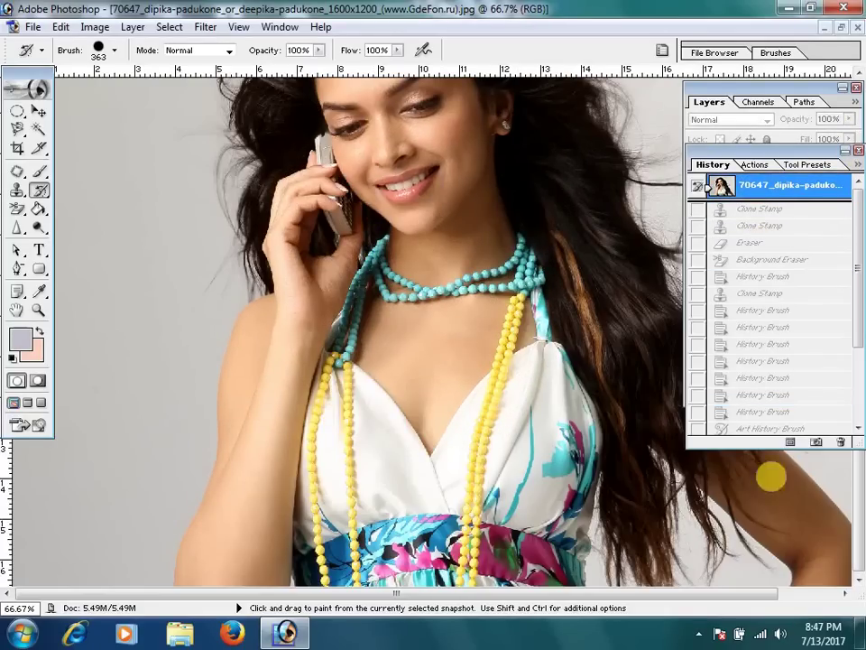
pyautogui.click(858, 149)
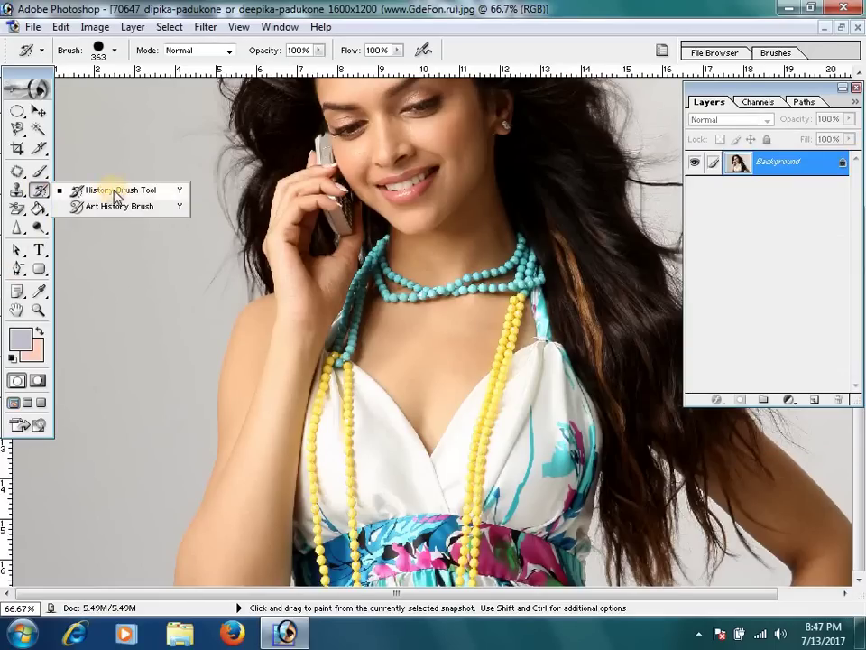
# Step: Switch from the Art History Brush back to the History Brush in the toolbox flyout
pyautogui.moveTo(39, 190); pyautogui.dragTo(115, 189)
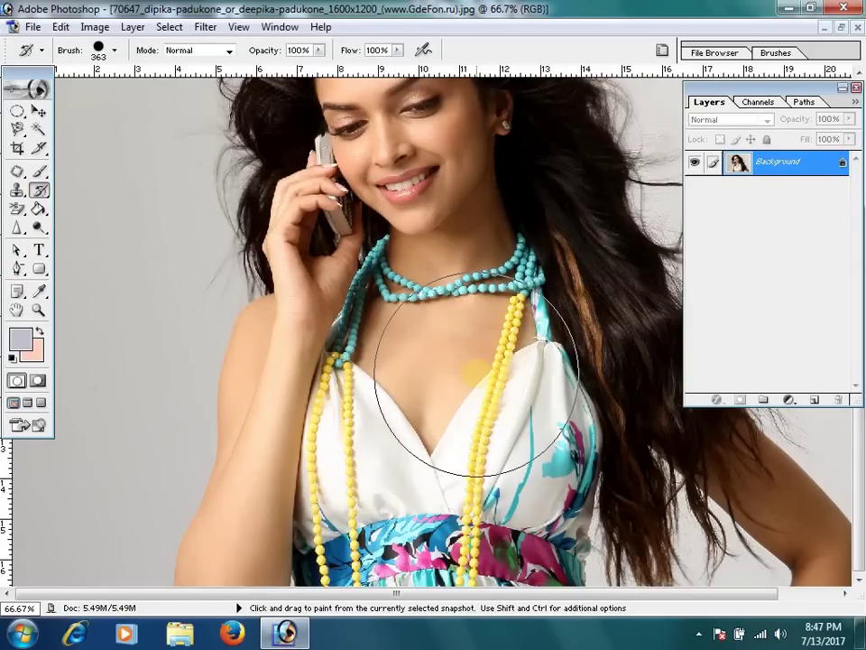